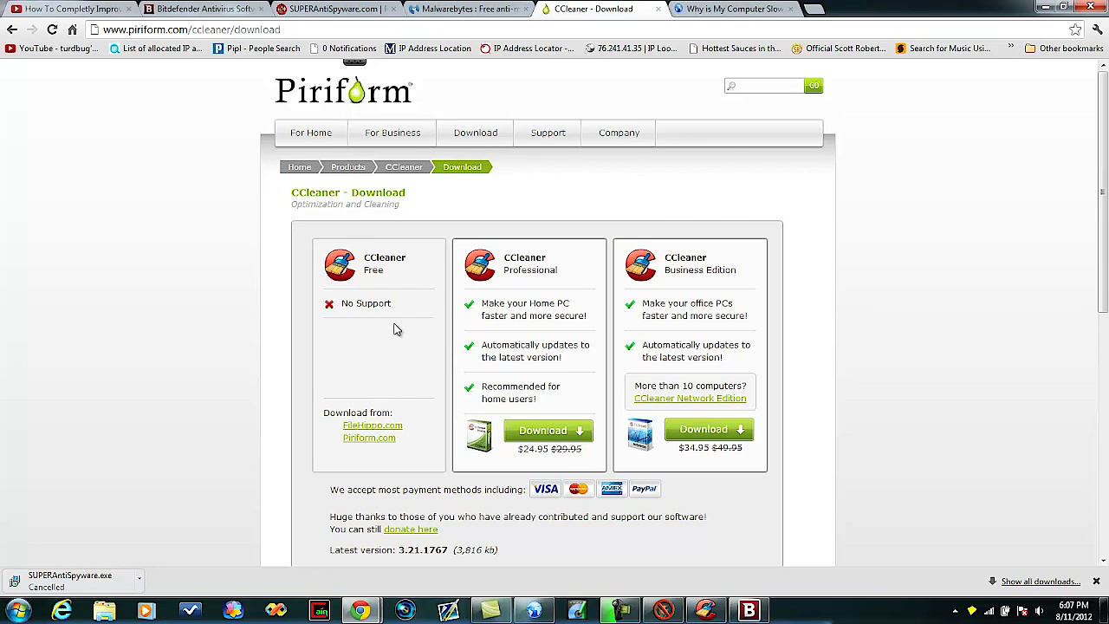
Compare the SUPERAntiSpyware, Malwarebytes and CCleaner download pages, and open the Bitdefender page to review its products
{"action": "left_click", "coordinate": [353, 17]}
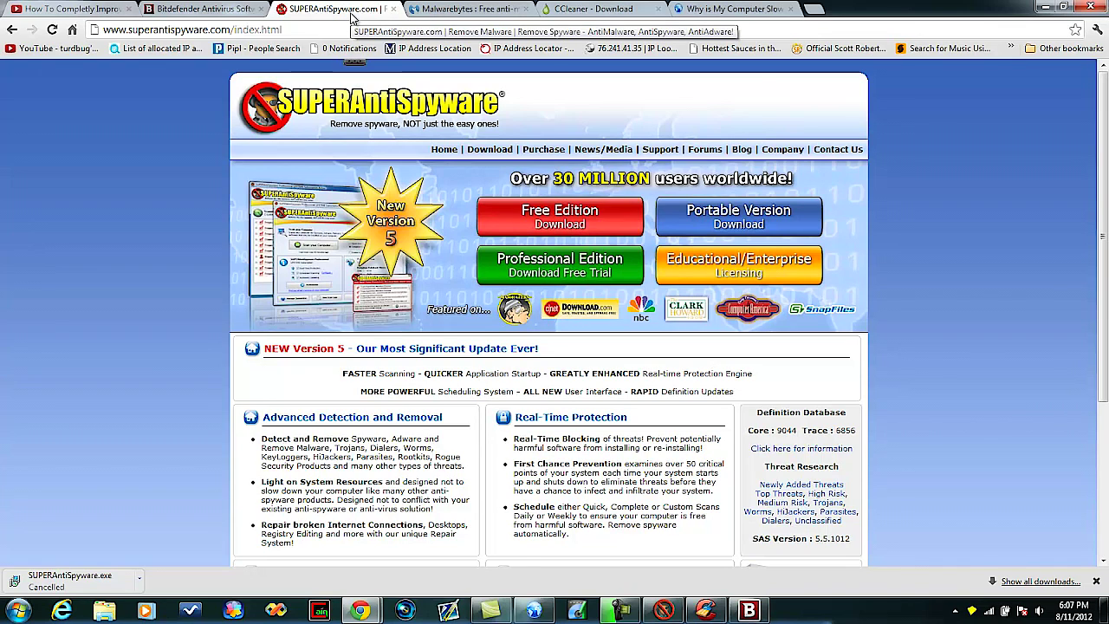
{"action": "left_click", "coordinate": [570, 7]}
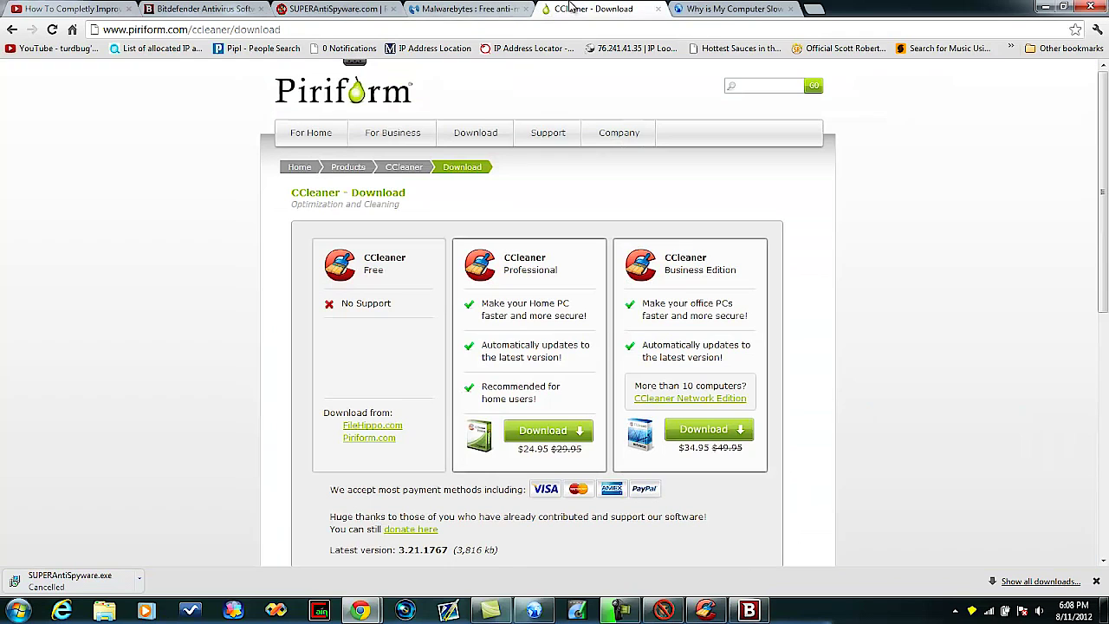
{"action": "left_click", "coordinate": [472, 8]}
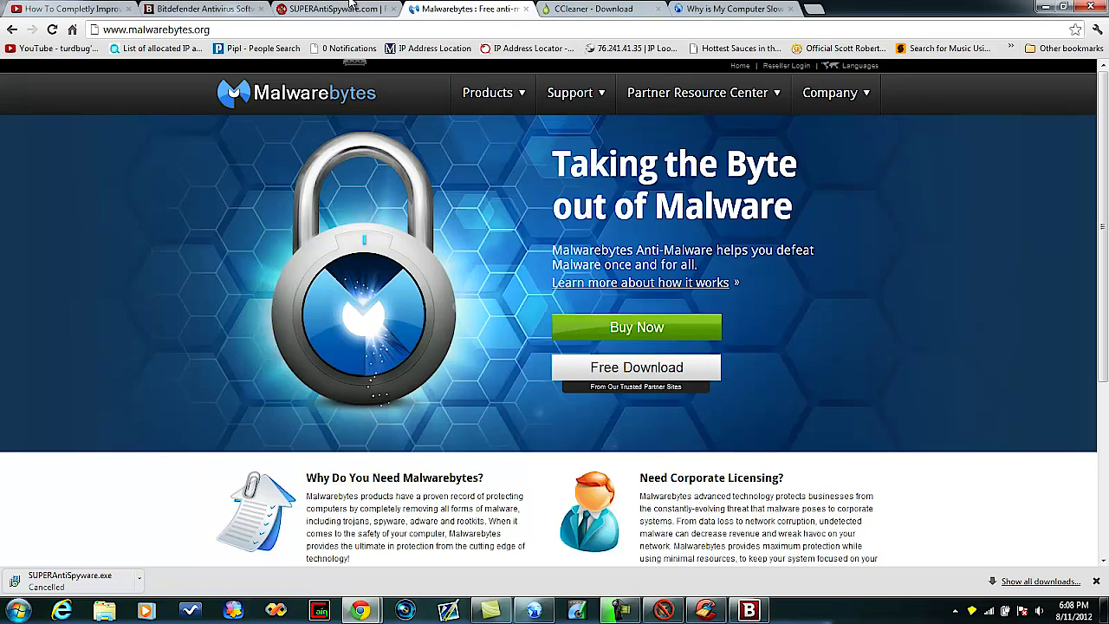
{"action": "left_click", "coordinate": [351, 7]}
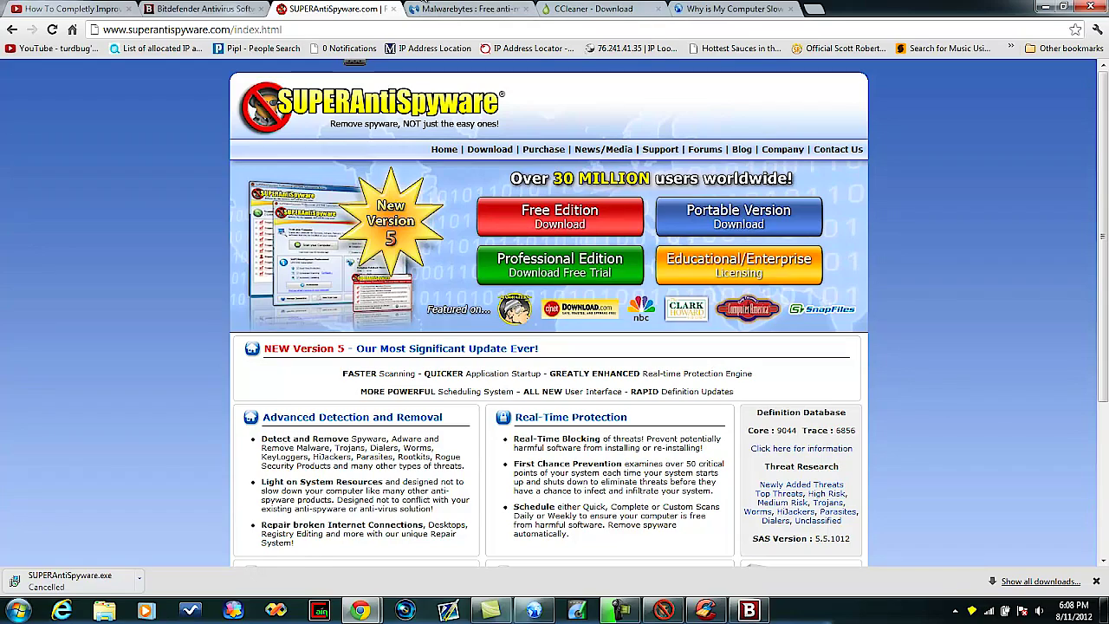
{"action": "left_click", "coordinate": [463, 8]}
{"action": "left_click", "coordinate": [357, 8]}
{"action": "left_click", "coordinate": [463, 7]}
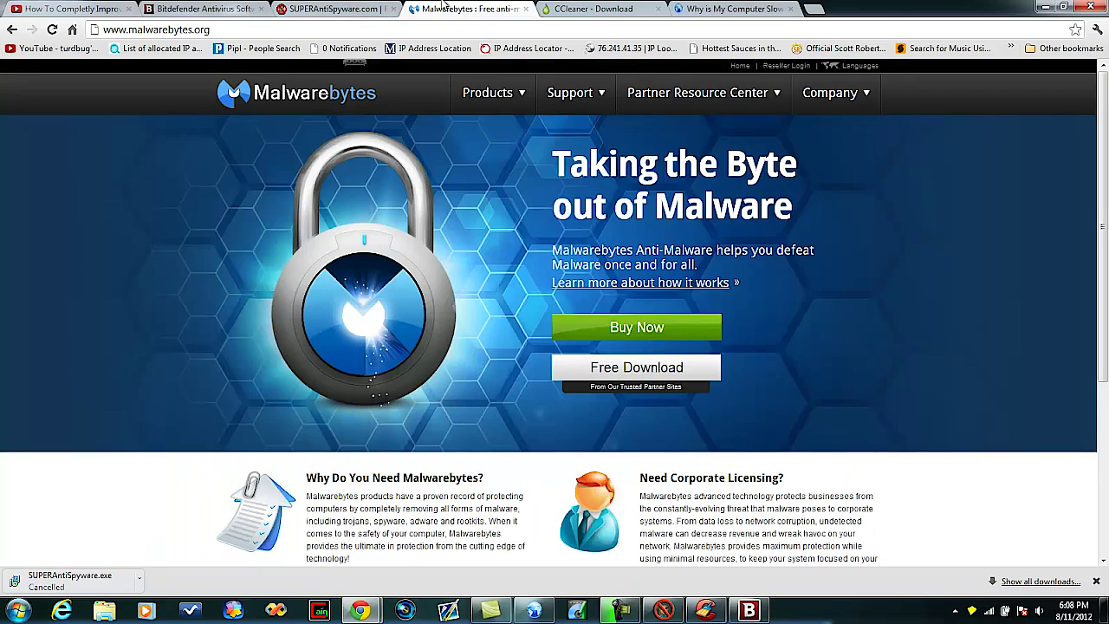
{"action": "left_click", "coordinate": [355, 10]}
{"action": "left_click", "coordinate": [416, 7]}
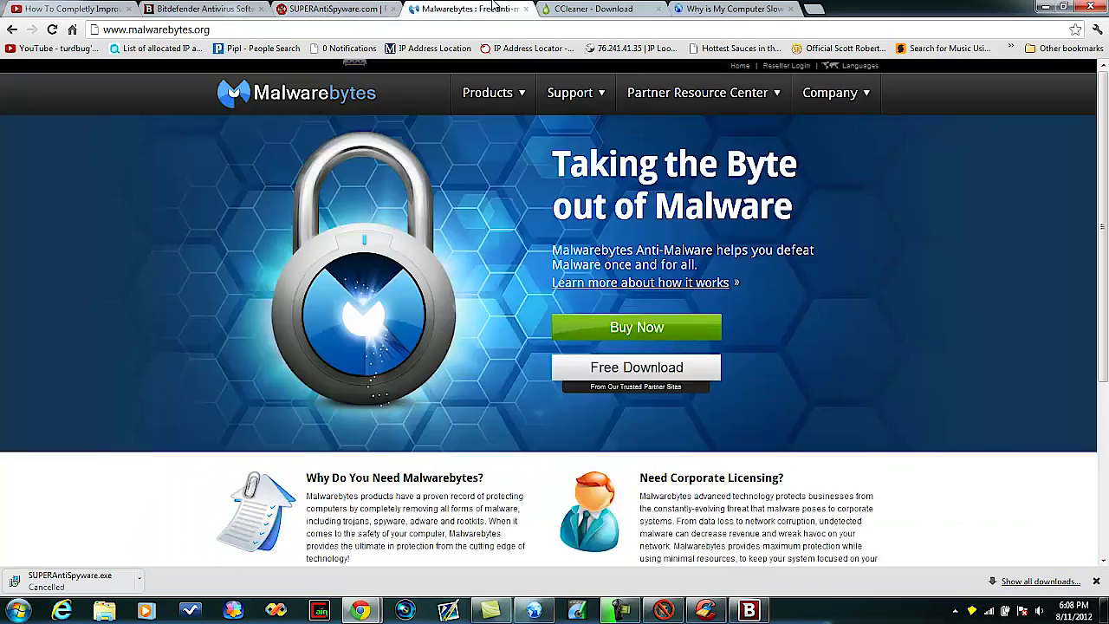
{"action": "left_click", "coordinate": [358, 8]}
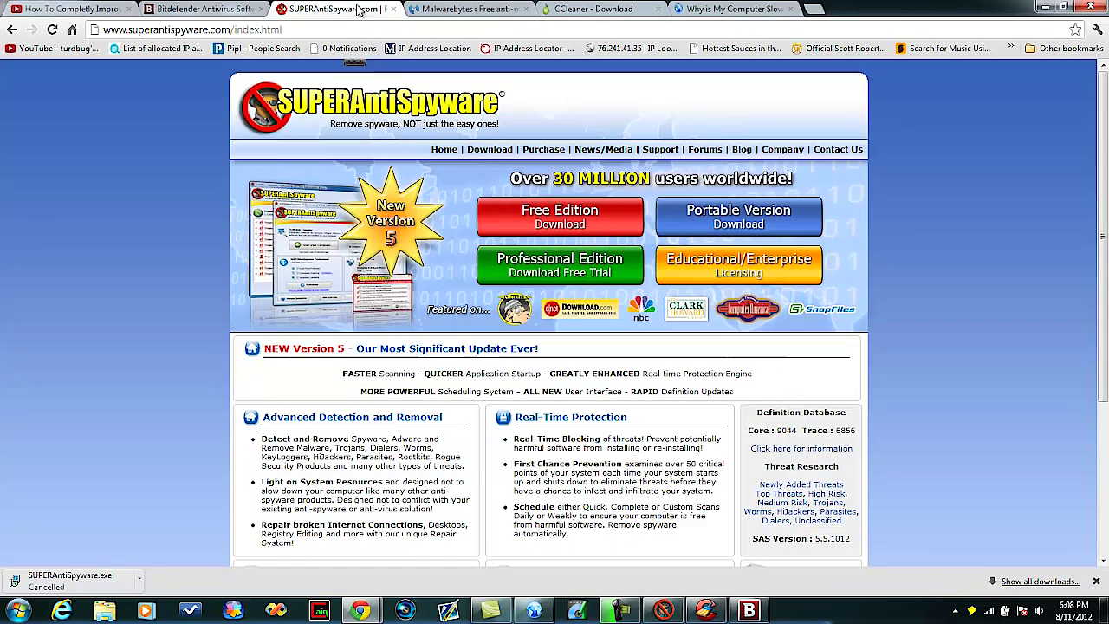
{"action": "left_click", "coordinate": [430, 8]}
{"action": "left_click", "coordinate": [335, 6]}
{"action": "left_click", "coordinate": [482, 7]}
{"action": "key", "text": "ctrl+shift+Tab"}
{"action": "left_click", "coordinate": [483, 7]}
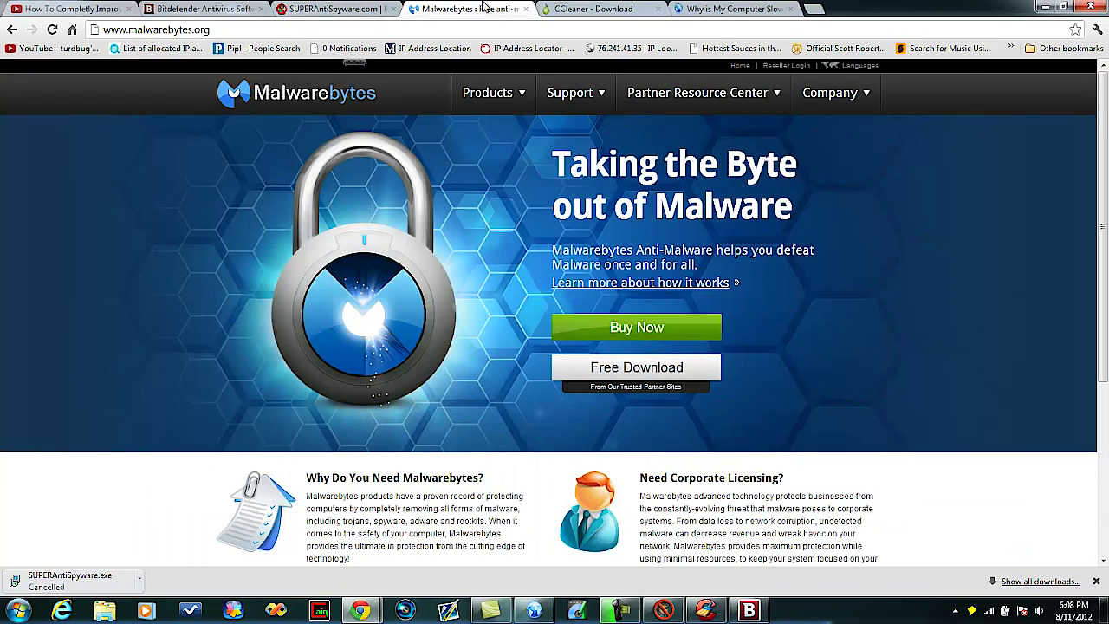
{"action": "left_click", "coordinate": [612, 7]}
{"action": "left_click", "coordinate": [345, 7]}
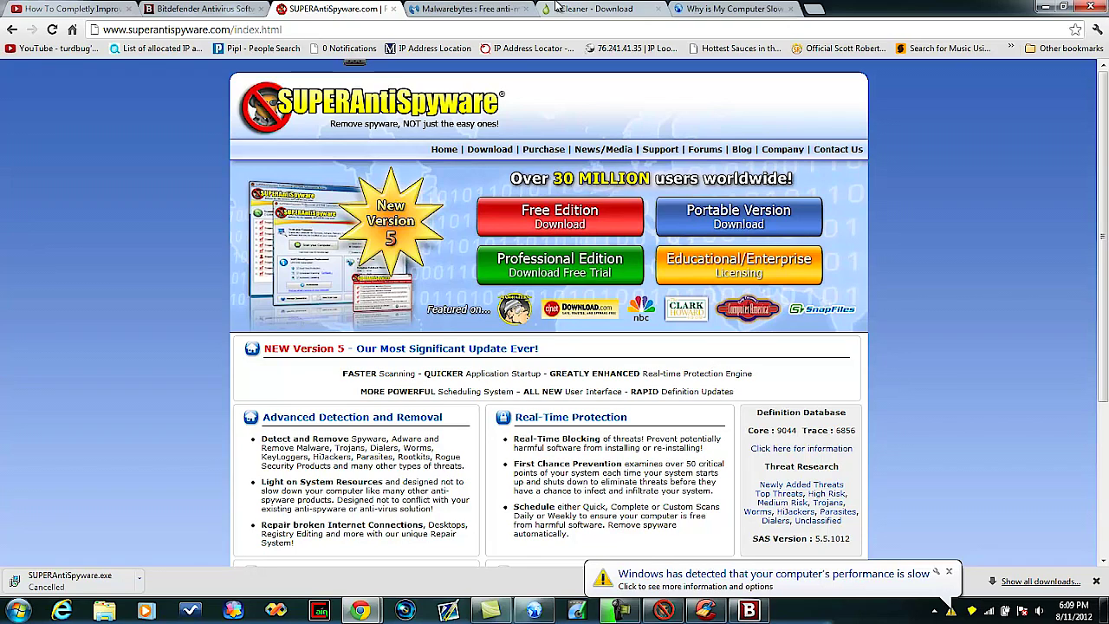
{"action": "left_click", "coordinate": [170, 9]}
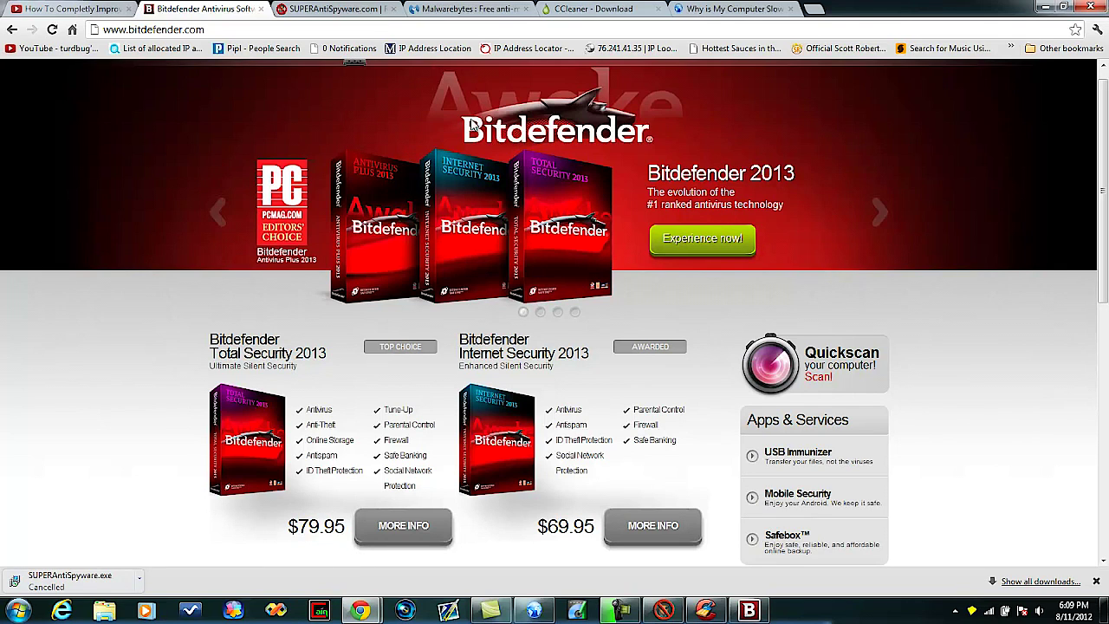
Review the YouTube tutorial on improving computer performance, reading the download links in its description and its comments
{"action": "left_click", "coordinate": [73, 9]}
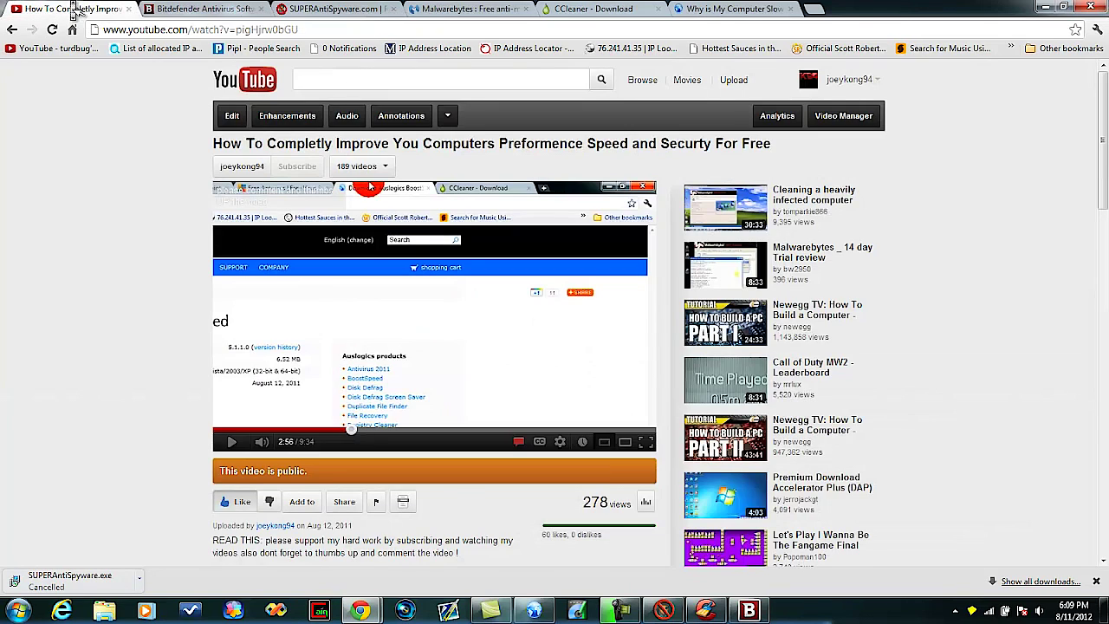
{"action": "scroll", "coordinate": [130, 121], "scroll_direction": "down", "scroll_amount": 3}
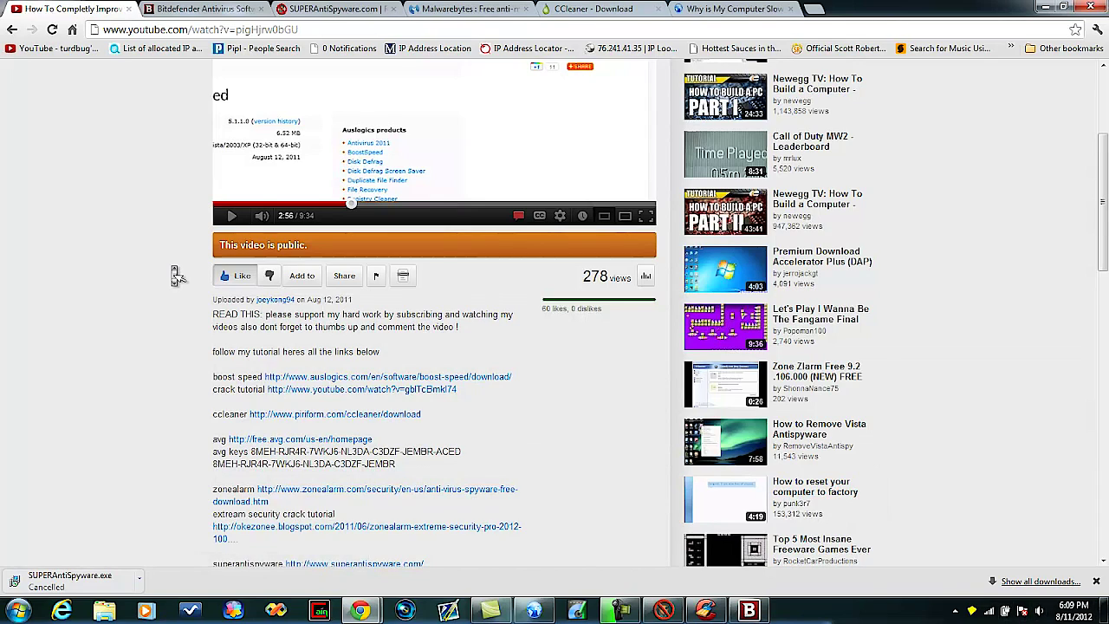
{"action": "scroll", "coordinate": [173, 274], "scroll_direction": "down", "scroll_amount": 3}
{"action": "scroll", "coordinate": [176, 276], "scroll_direction": "down", "scroll_amount": 2}
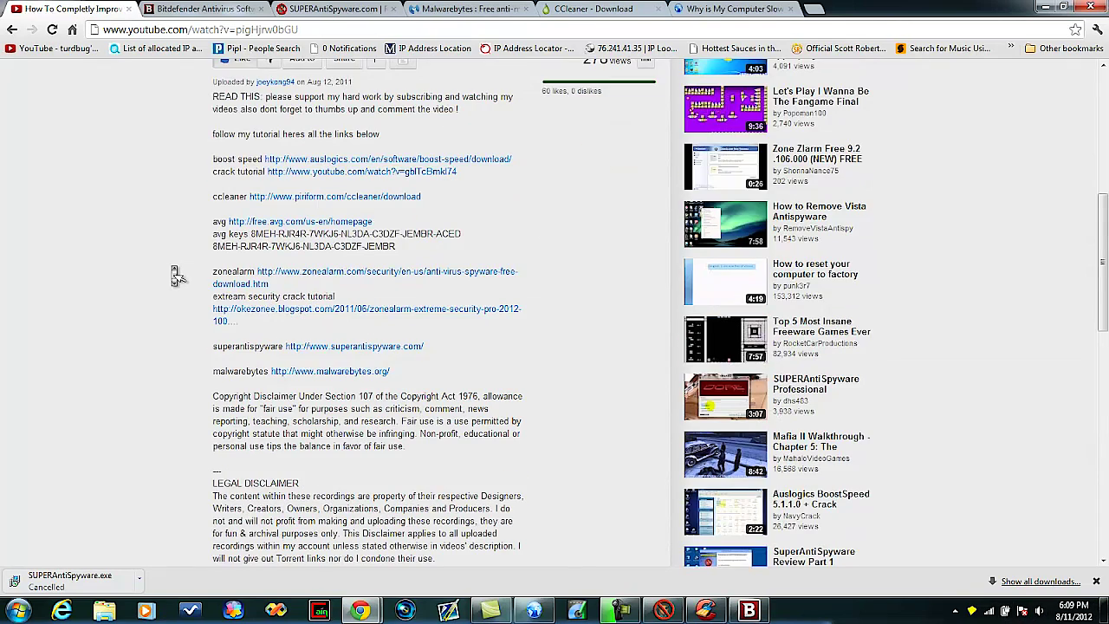
{"action": "scroll", "coordinate": [176, 276], "scroll_direction": "up", "scroll_amount": 5}
{"action": "scroll", "coordinate": [175, 275], "scroll_direction": "down", "scroll_amount": 4}
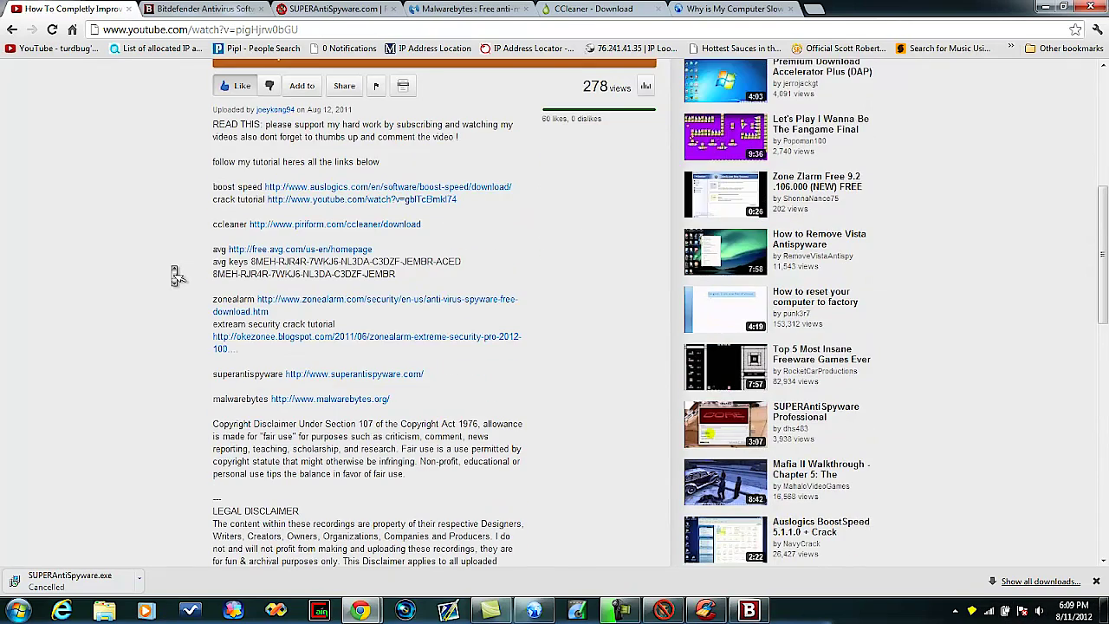
{"action": "scroll", "coordinate": [176, 275], "scroll_direction": "down", "scroll_amount": 3}
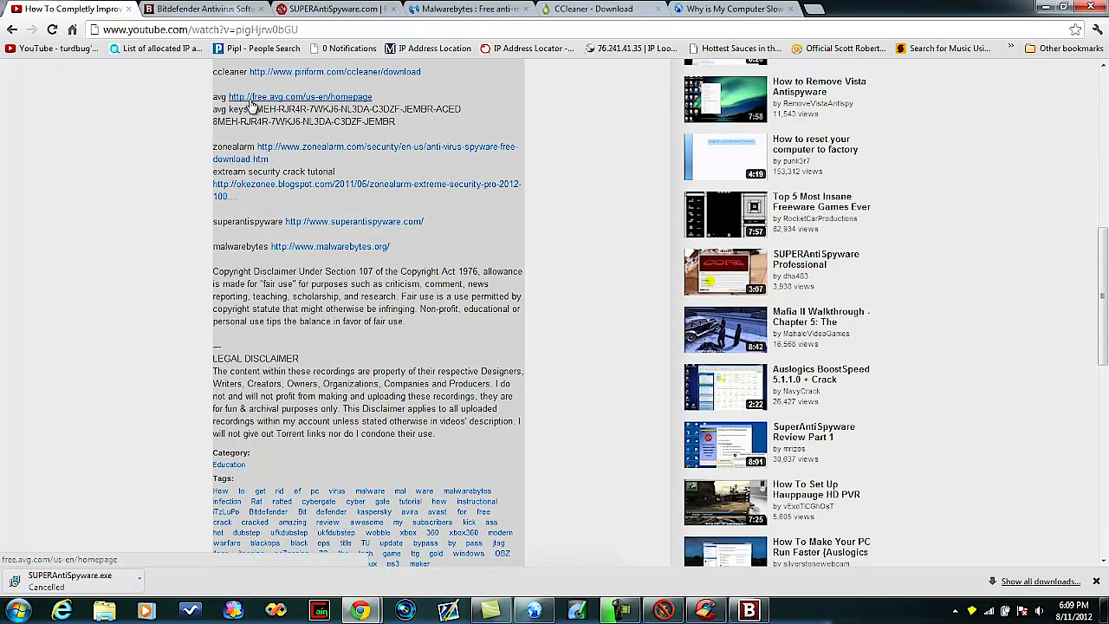
{"action": "scroll", "coordinate": [174, 208], "scroll_direction": "down", "scroll_amount": 10}
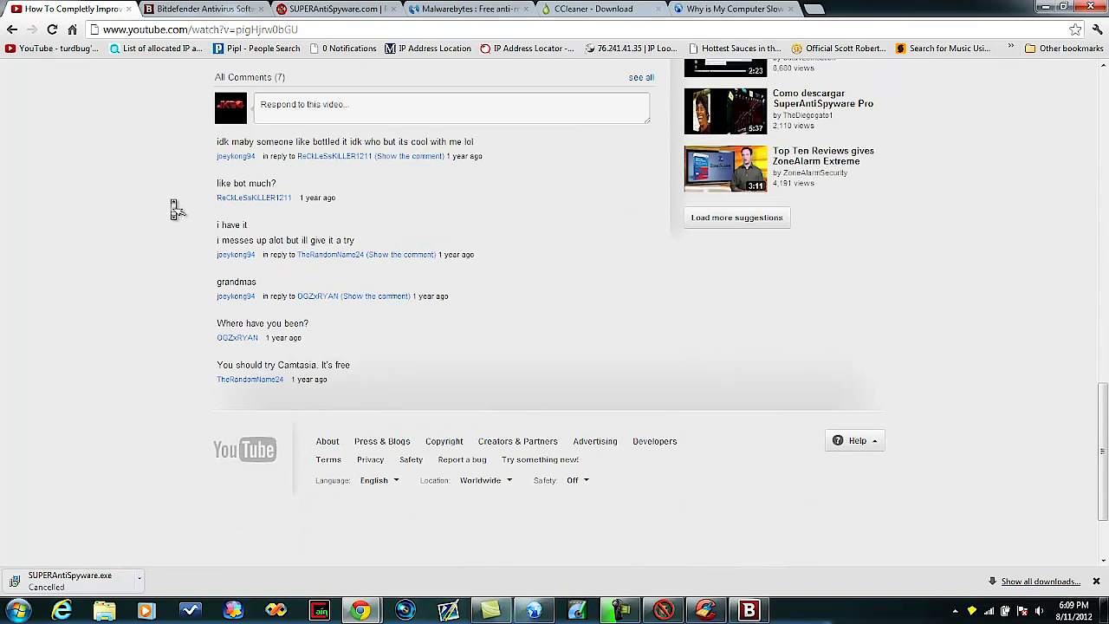
{"action": "scroll", "coordinate": [171, 199], "scroll_direction": "up", "scroll_amount": 8}
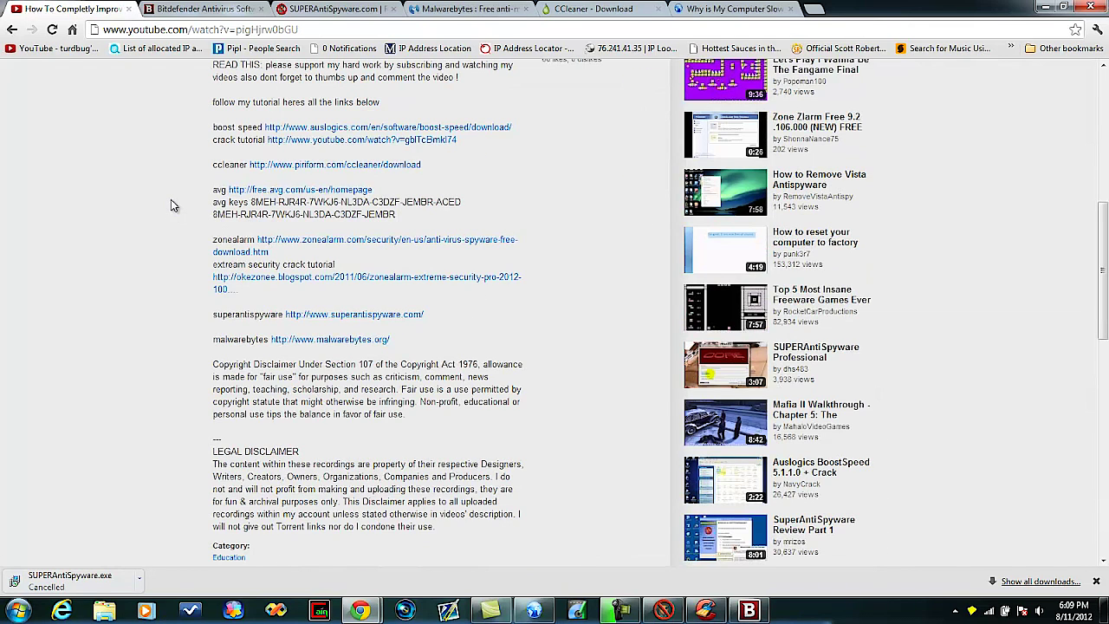
{"action": "scroll", "coordinate": [171, 199], "scroll_direction": "up", "scroll_amount": 5}
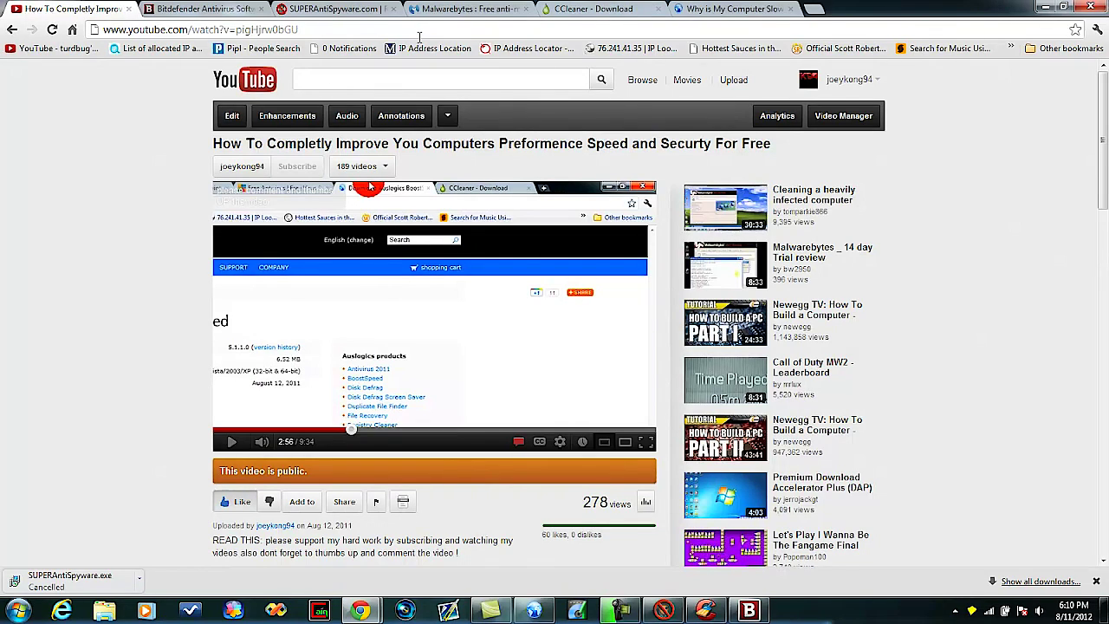
Switch to CCleaner, analyze the system with the preselected cleaning options, and permanently delete the files it identifies
{"action": "left_click", "coordinate": [1045, 7]}
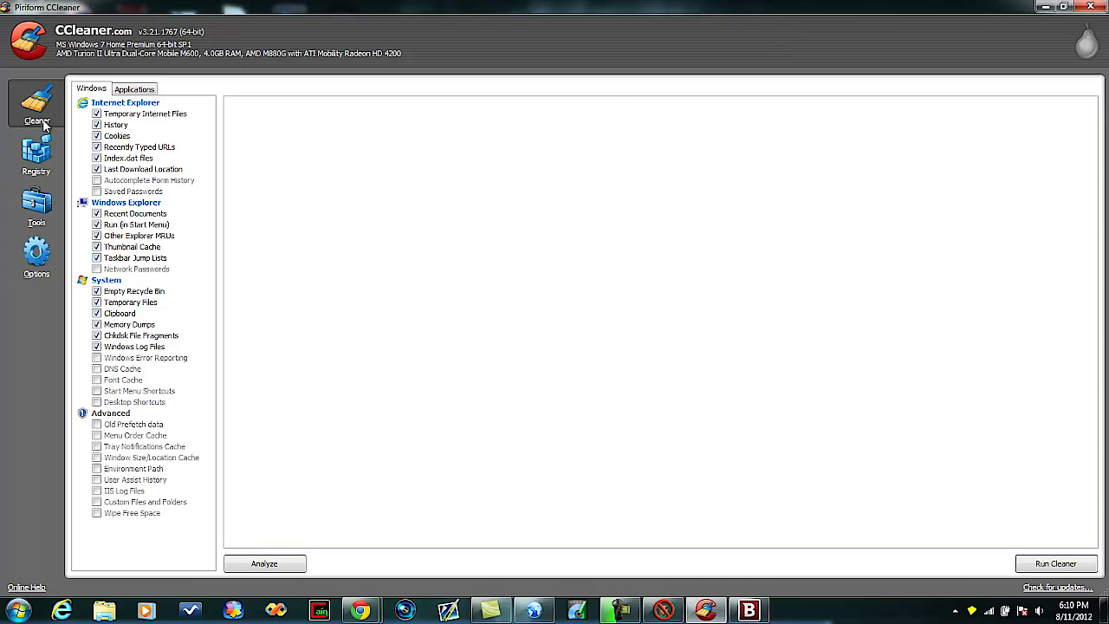
{"action": "left_click", "coordinate": [265, 564]}
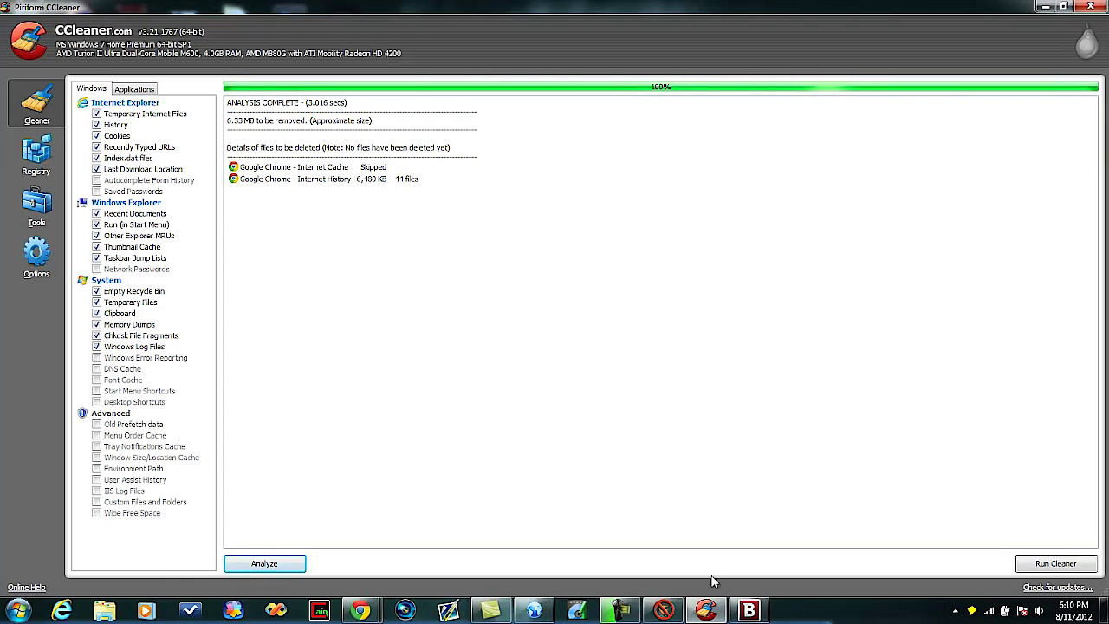
{"action": "left_click", "coordinate": [1052, 564]}
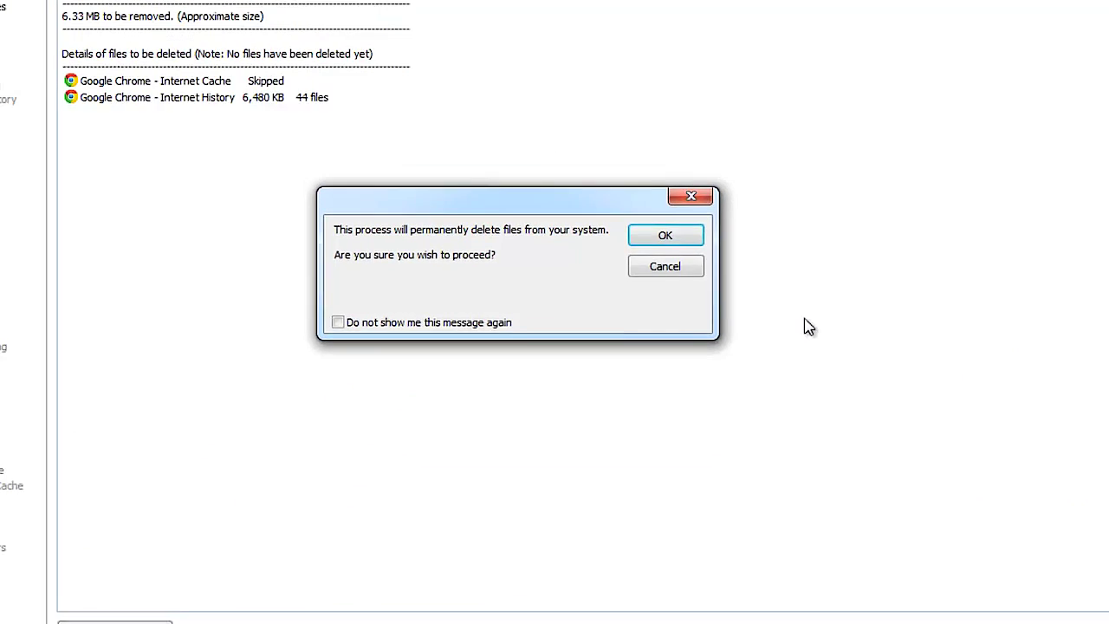
{"action": "left_click", "coordinate": [666, 235]}
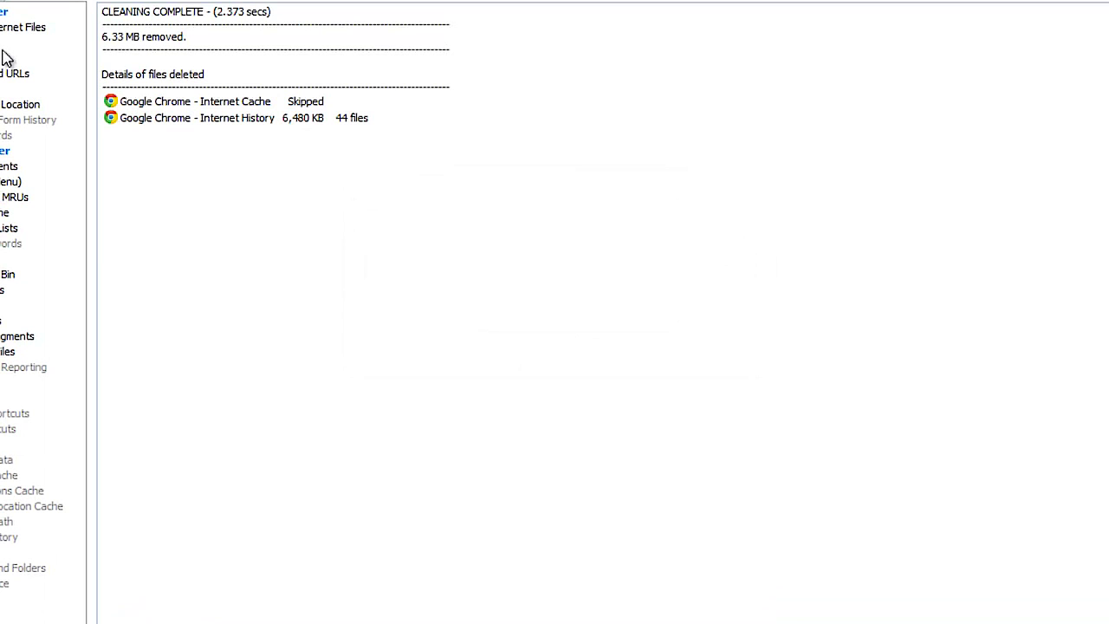
Scan the registry for issues with all registry cleaner categories enabled
{"action": "left_click", "coordinate": [35, 152]}
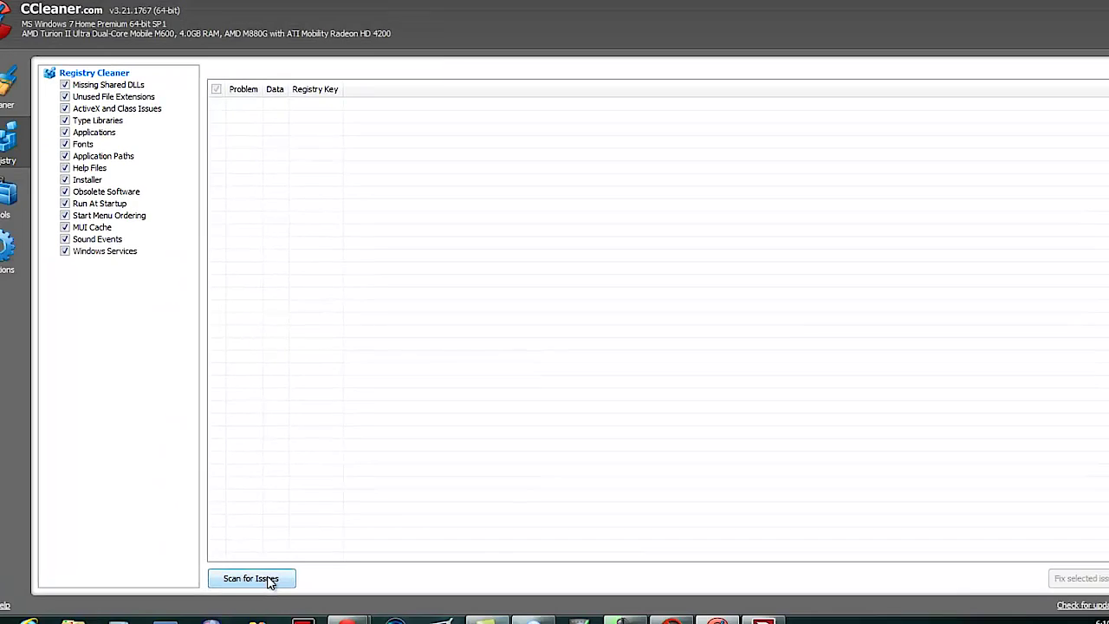
{"action": "left_click", "coordinate": [289, 564]}
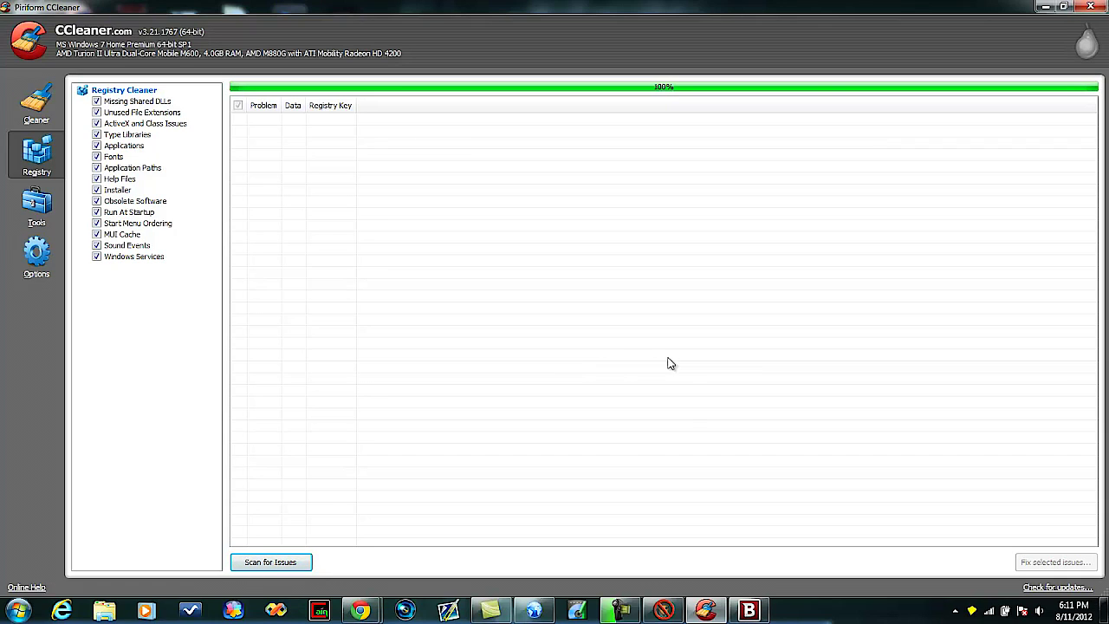
Examine the installed programs and the Windows startup entries, highlight the ooVoo entry, and close CCleaner
{"action": "left_click", "coordinate": [38, 208]}
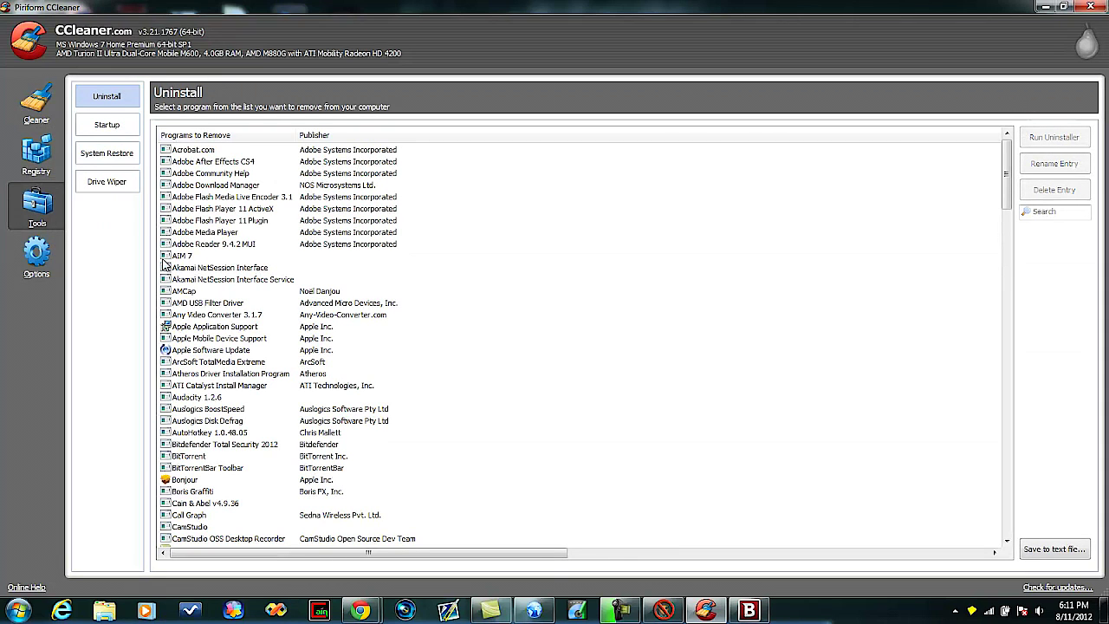
{"action": "left_click", "coordinate": [105, 127]}
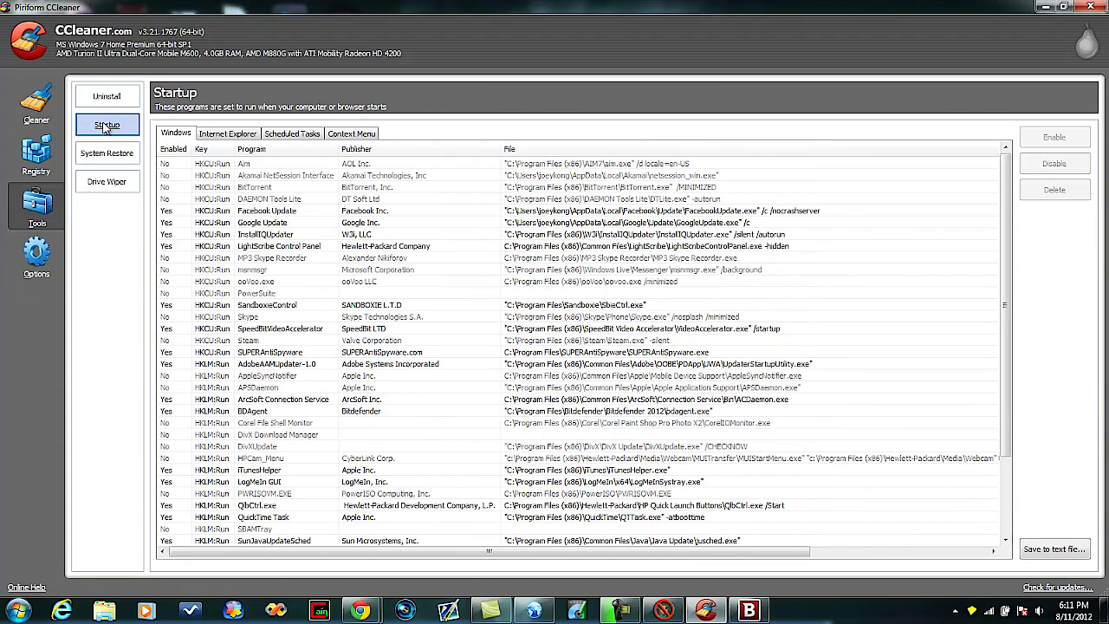
{"action": "left_click", "coordinate": [264, 283]}
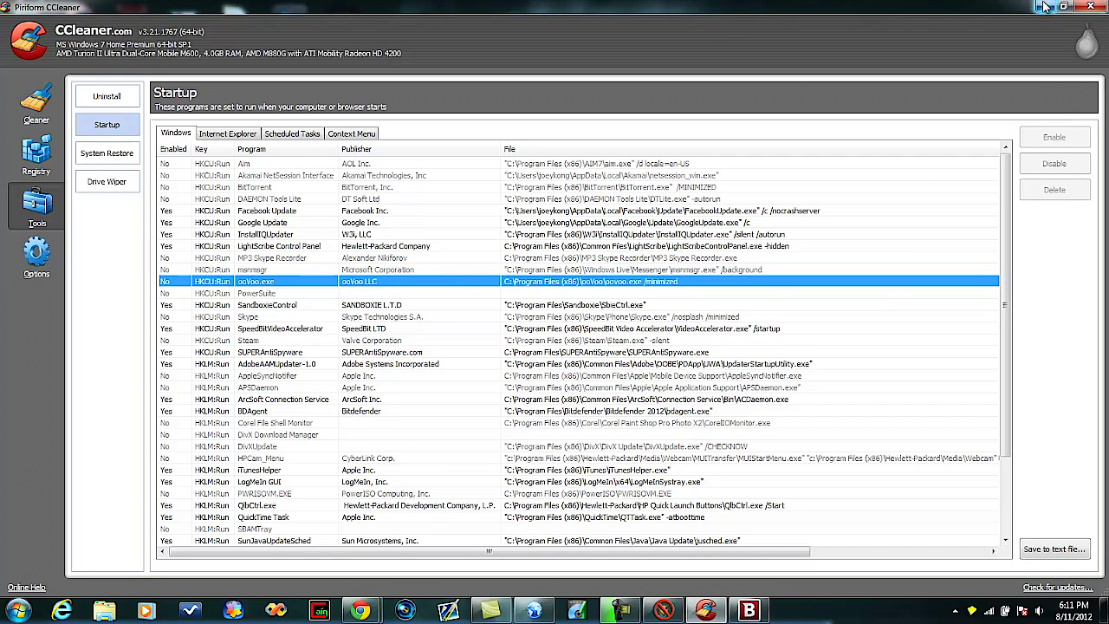
{"action": "left_click", "coordinate": [1089, 7]}
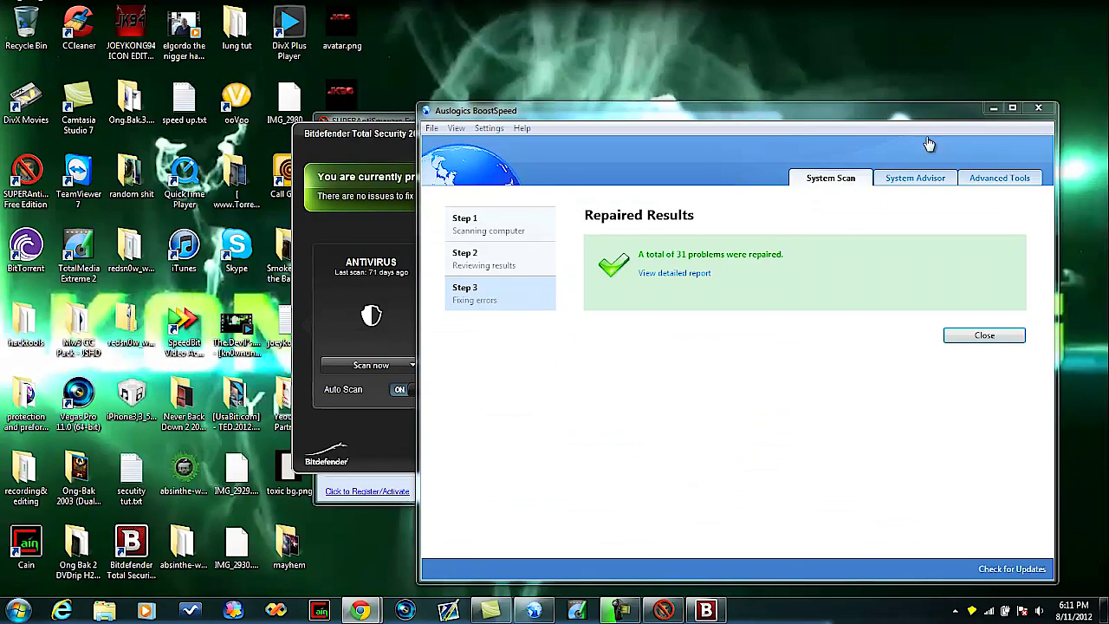
Dismiss the repaired results in Auslogics BoostSpeed, and expand the scan options to view them before collapsing them again
{"action": "left_click", "coordinate": [508, 236]}
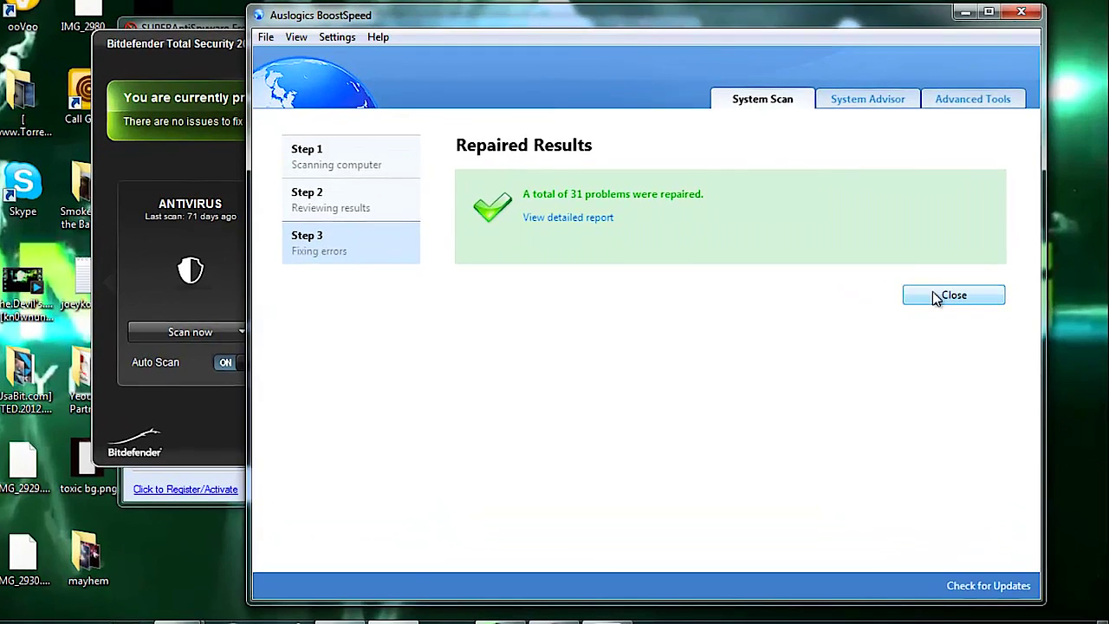
{"action": "left_click", "coordinate": [978, 336]}
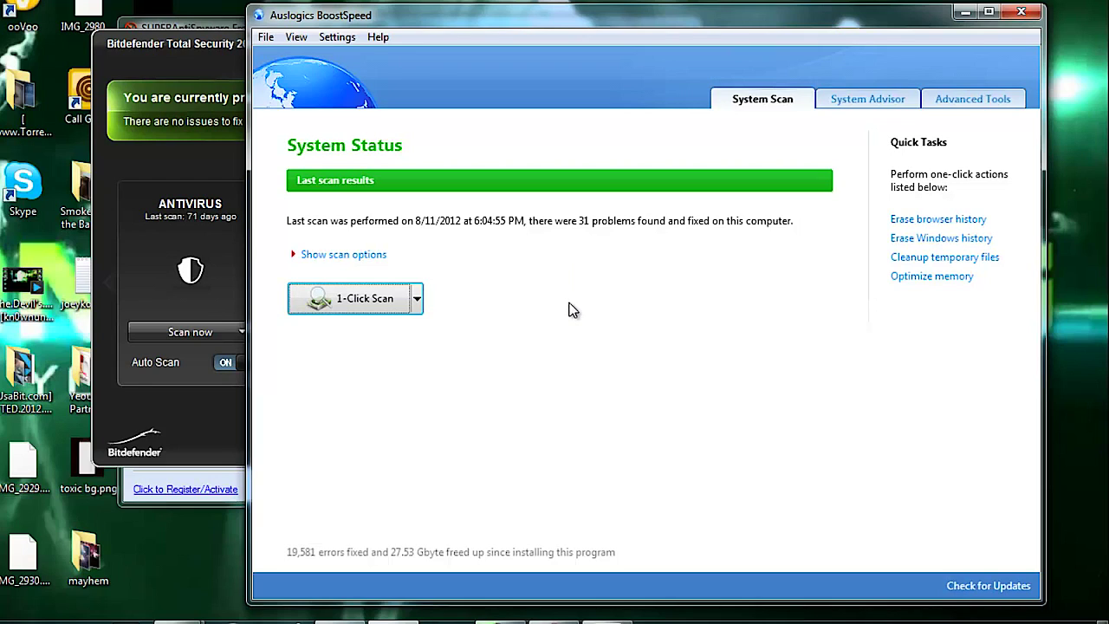
{"action": "left_click", "coordinate": [382, 264]}
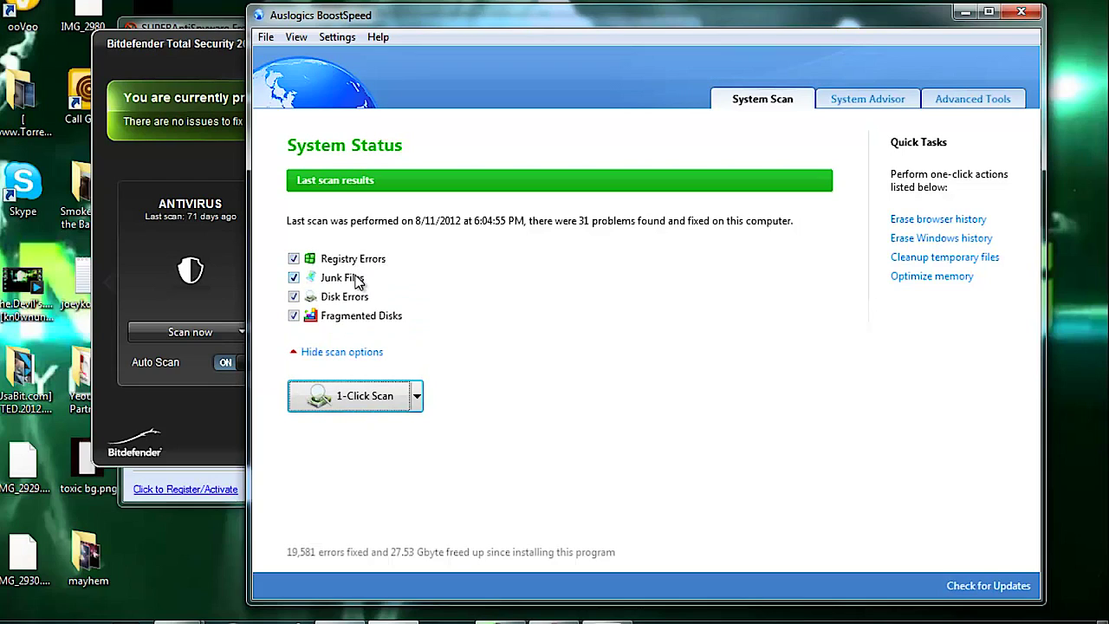
{"action": "left_click", "coordinate": [362, 352]}
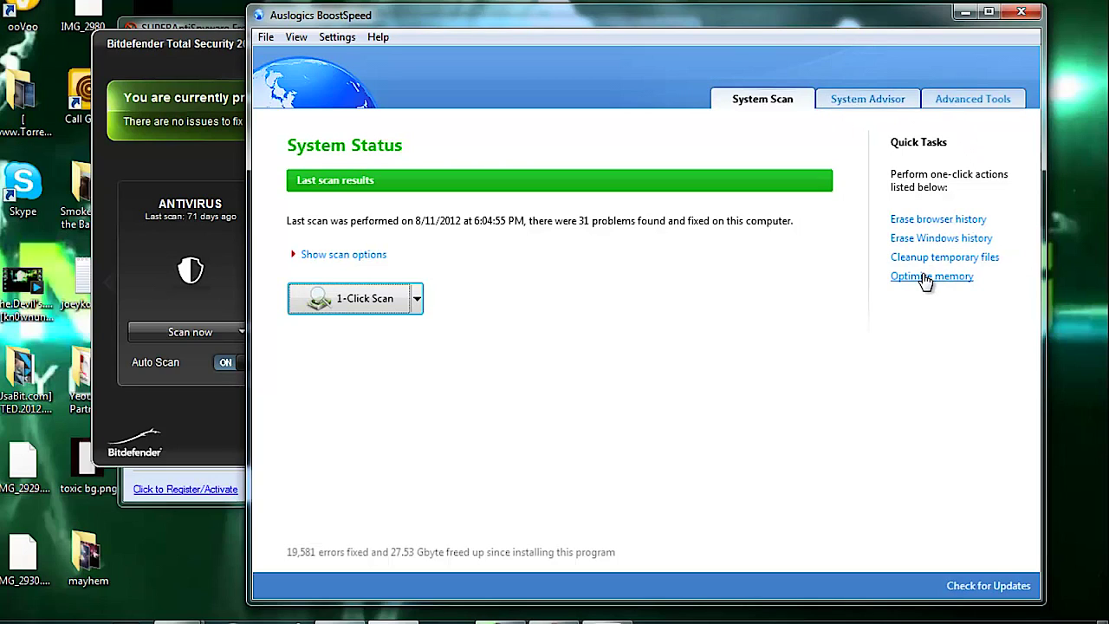
Show the hidden advice in System Advisor and hide the advice about disabling the Error Reporting service
{"action": "left_click", "coordinate": [852, 99]}
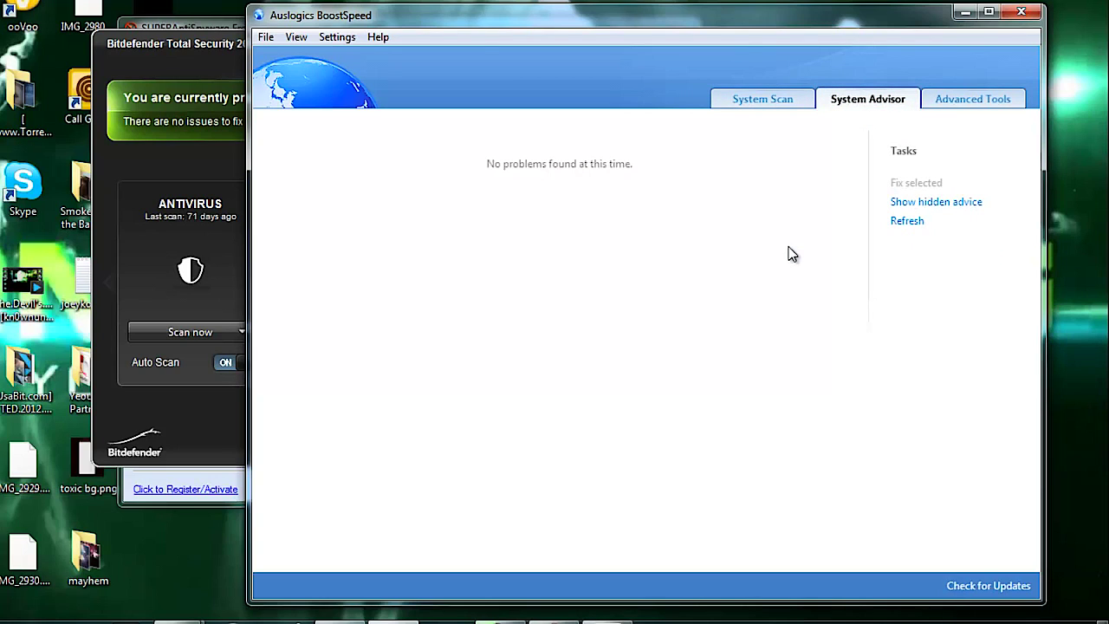
{"action": "left_click", "coordinate": [958, 203]}
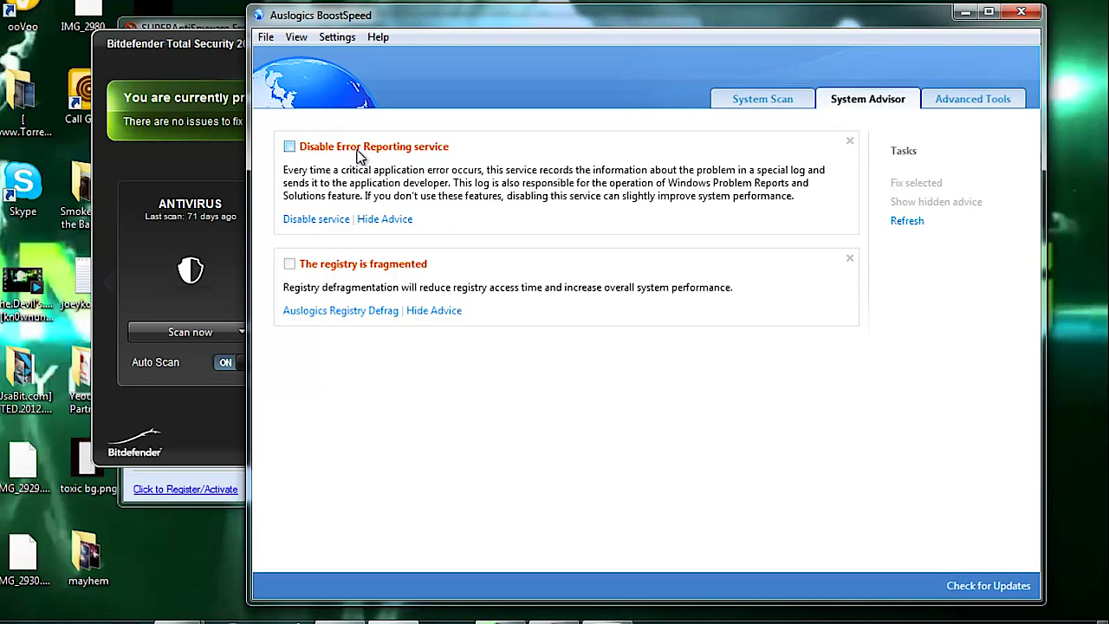
{"action": "left_click", "coordinate": [385, 220]}
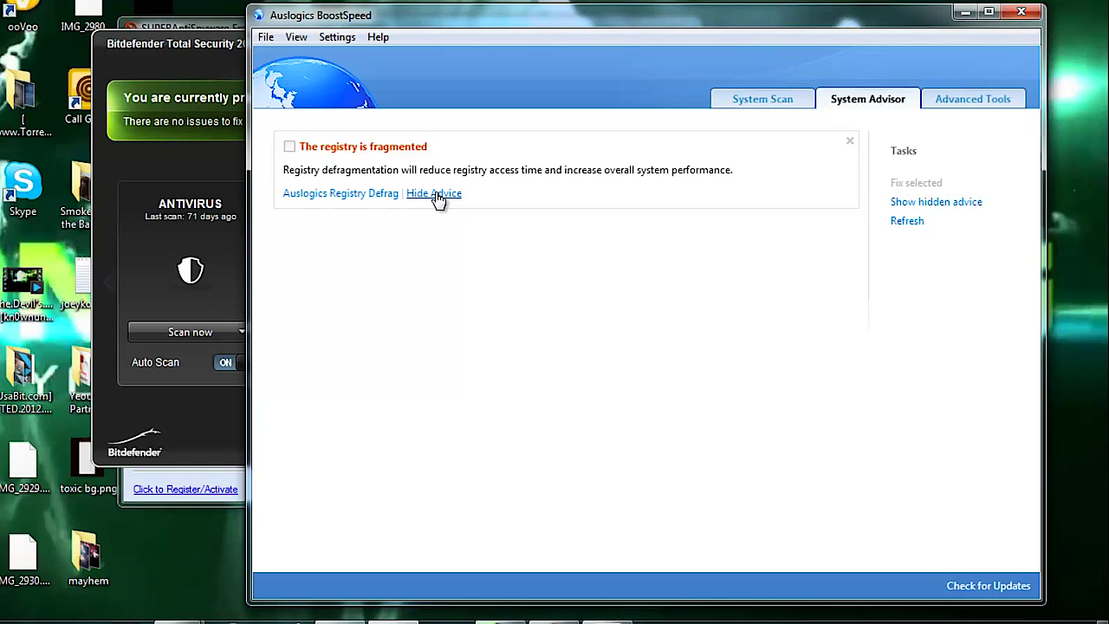
Hide the advice about the fragmented registry, show the advanced tools overview, and close Auslogics BoostSpeed
{"action": "left_click", "coordinate": [437, 195]}
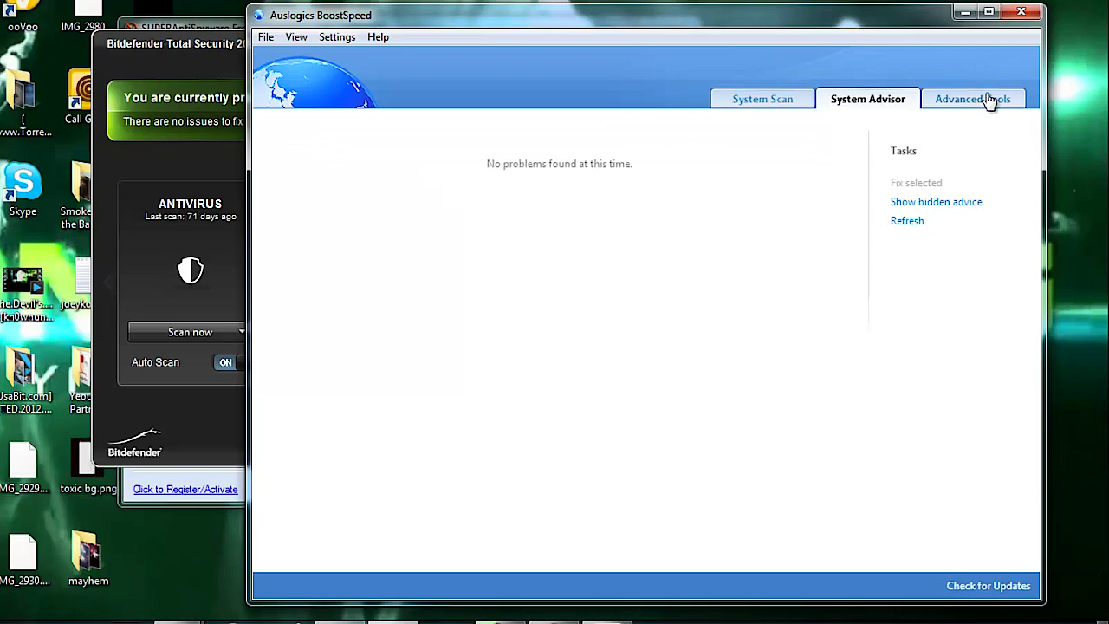
{"action": "left_click", "coordinate": [988, 100]}
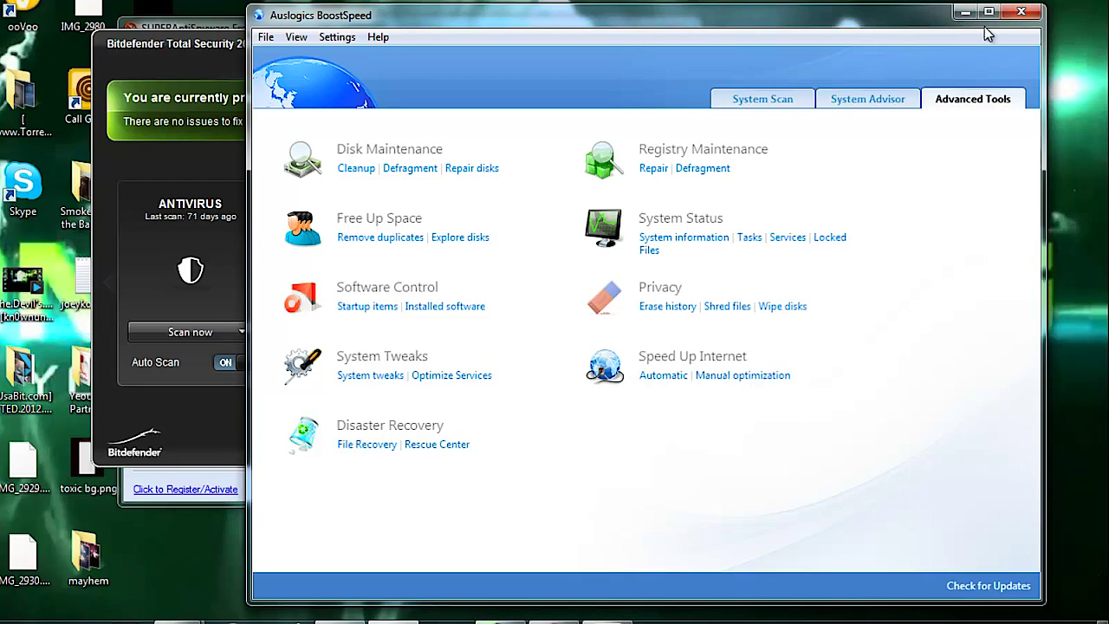
{"action": "left_click", "coordinate": [1024, 12]}
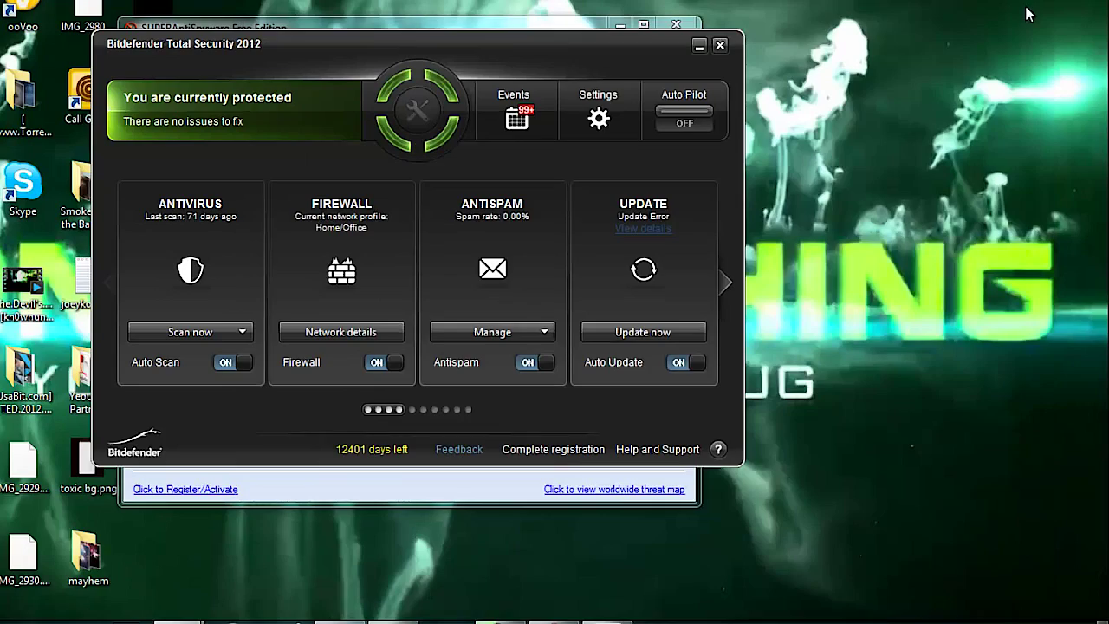
Switch to SUPERAntiSpyware, examine its list of available system repairs, and return to the home screen
{"action": "left_click", "coordinate": [563, 27]}
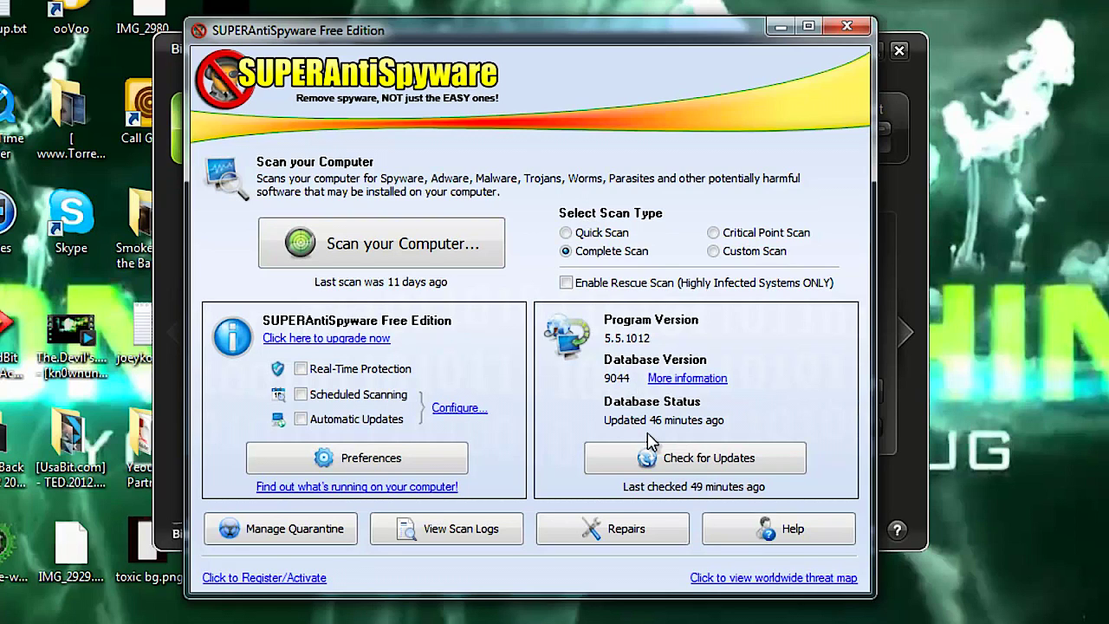
{"action": "left_click", "coordinate": [664, 530]}
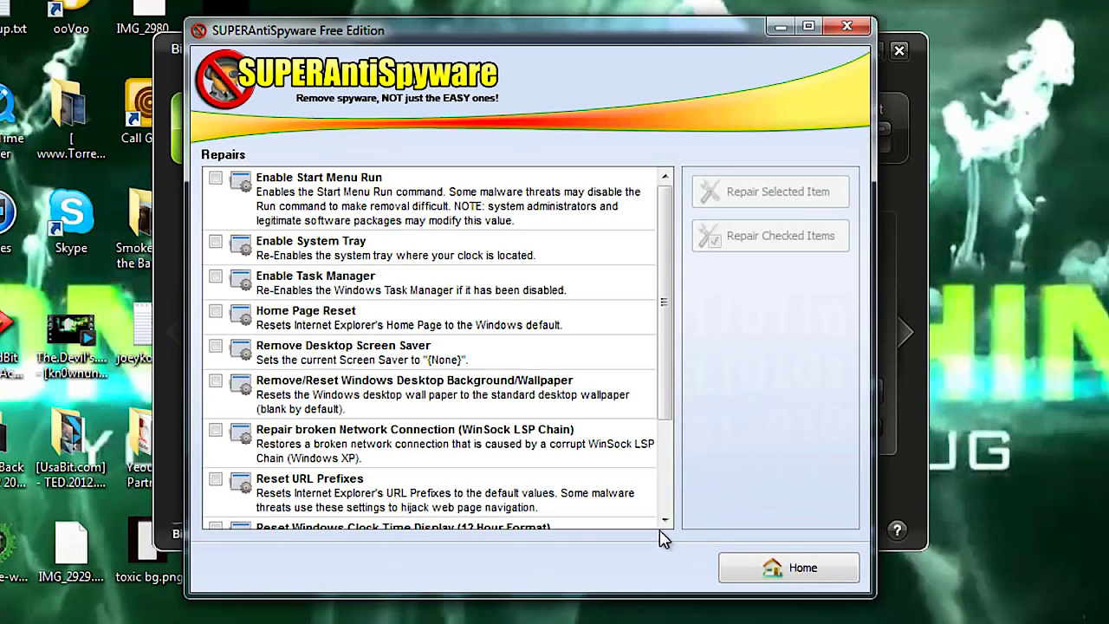
{"action": "mouse_move", "coordinate": [664, 260]}
{"action": "left_mouse_down"}
{"action": "mouse_move", "coordinate": [656, 471]}
{"action": "mouse_move", "coordinate": [659, 240]}
{"action": "left_mouse_up"}
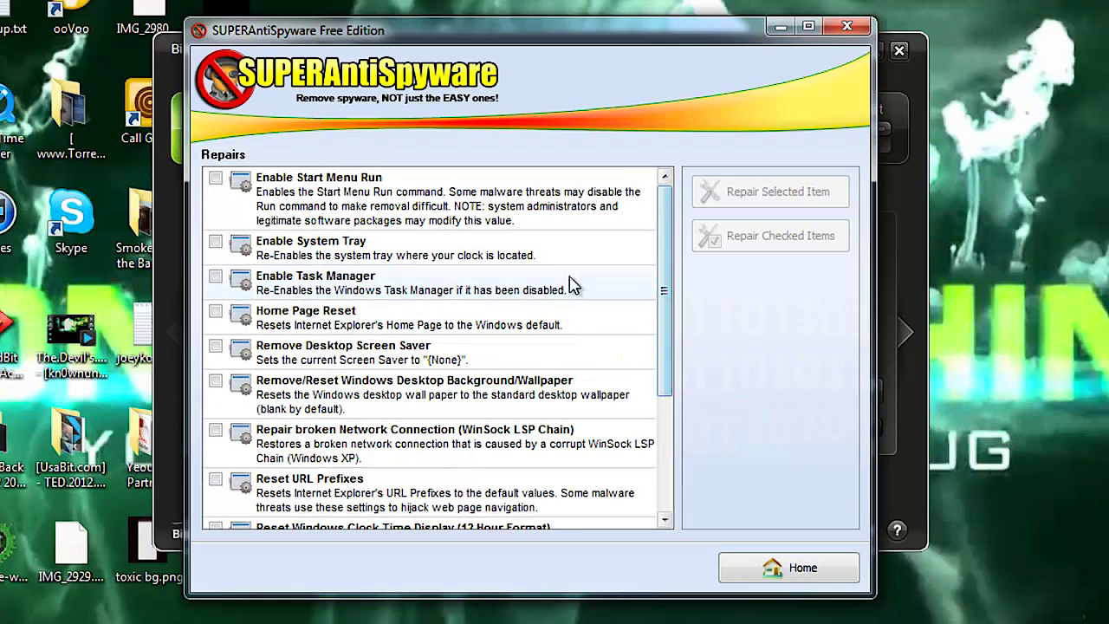
{"action": "left_click", "coordinate": [819, 565]}
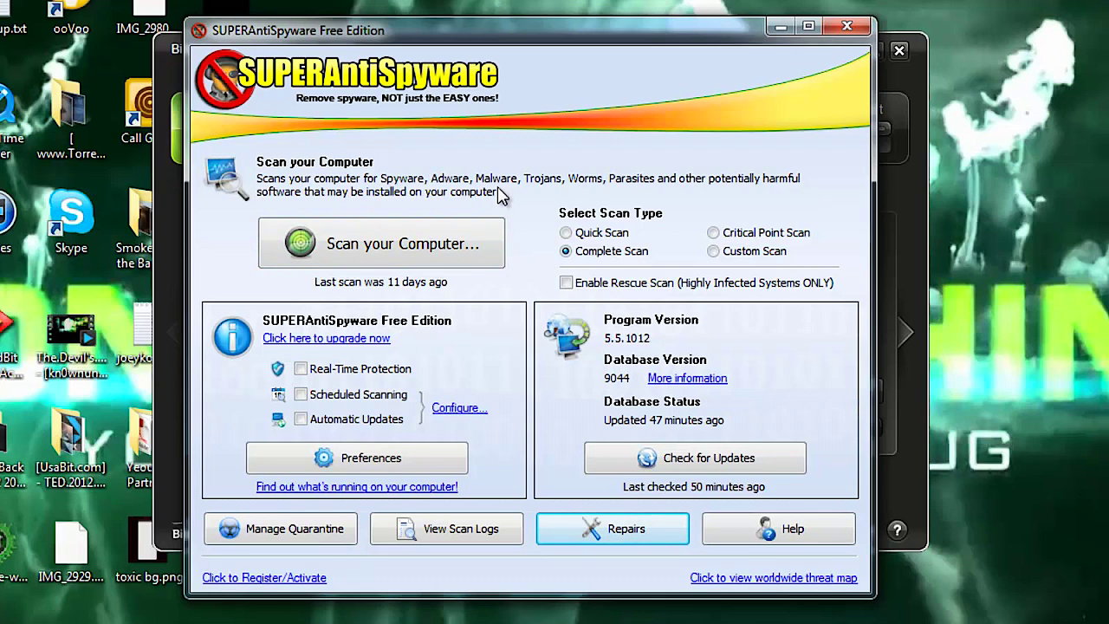
View the Complete Scan setup in SUPERAntiSpyware, cancel it without scanning, and minimize the program
{"action": "left_click", "coordinate": [464, 259]}
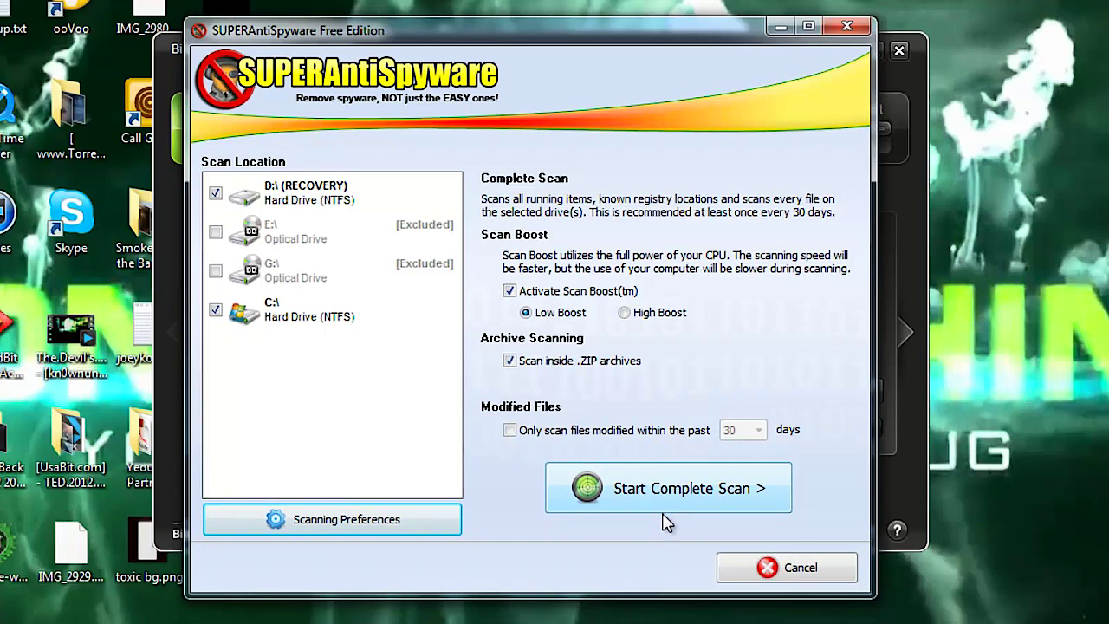
{"action": "left_click", "coordinate": [738, 568]}
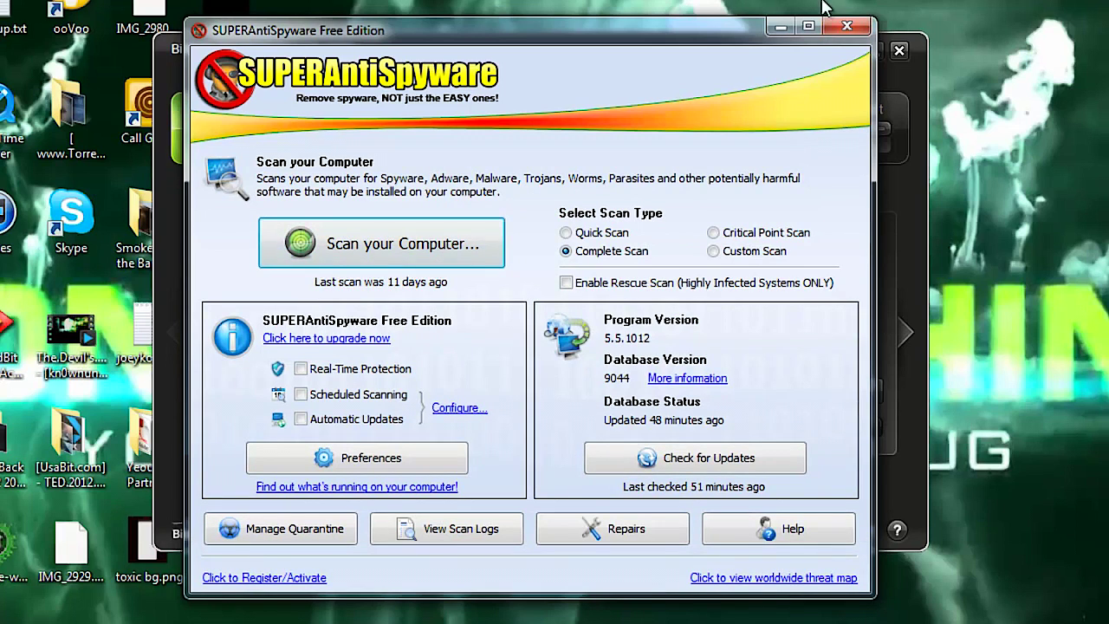
{"action": "left_click", "coordinate": [781, 26]}
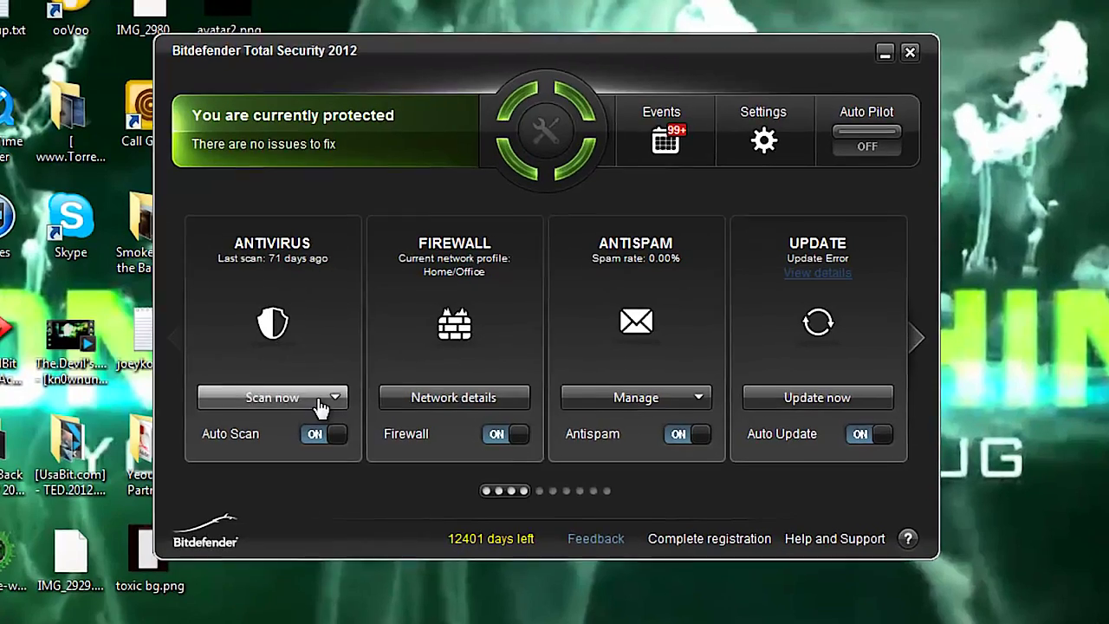
Examine Bitdefender's antivirus scan choices and browse its modules through to SafeGo, then close the Bitdefender window
{"action": "left_click", "coordinate": [321, 404]}
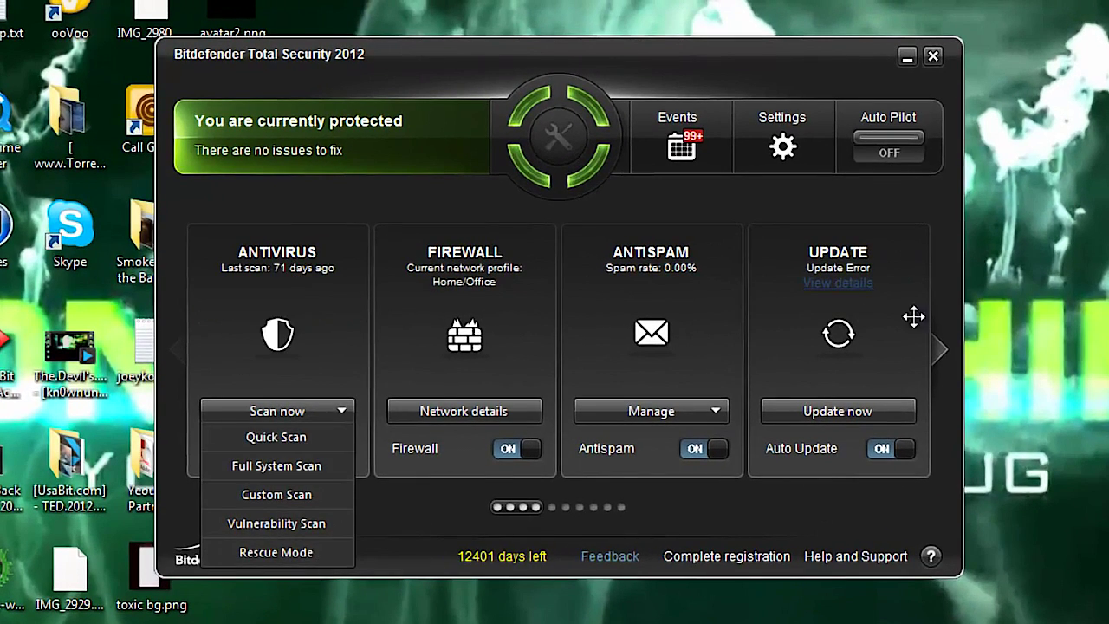
{"action": "left_click", "coordinate": [943, 355]}
{"action": "left_click", "coordinate": [942, 353]}
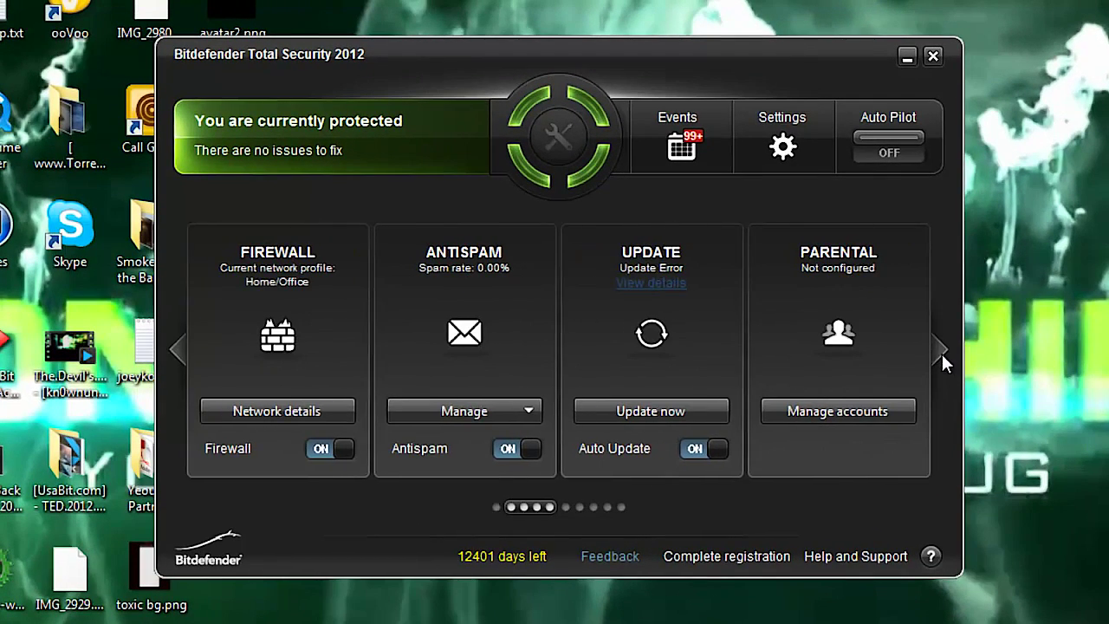
{"action": "left_click", "coordinate": [943, 355]}
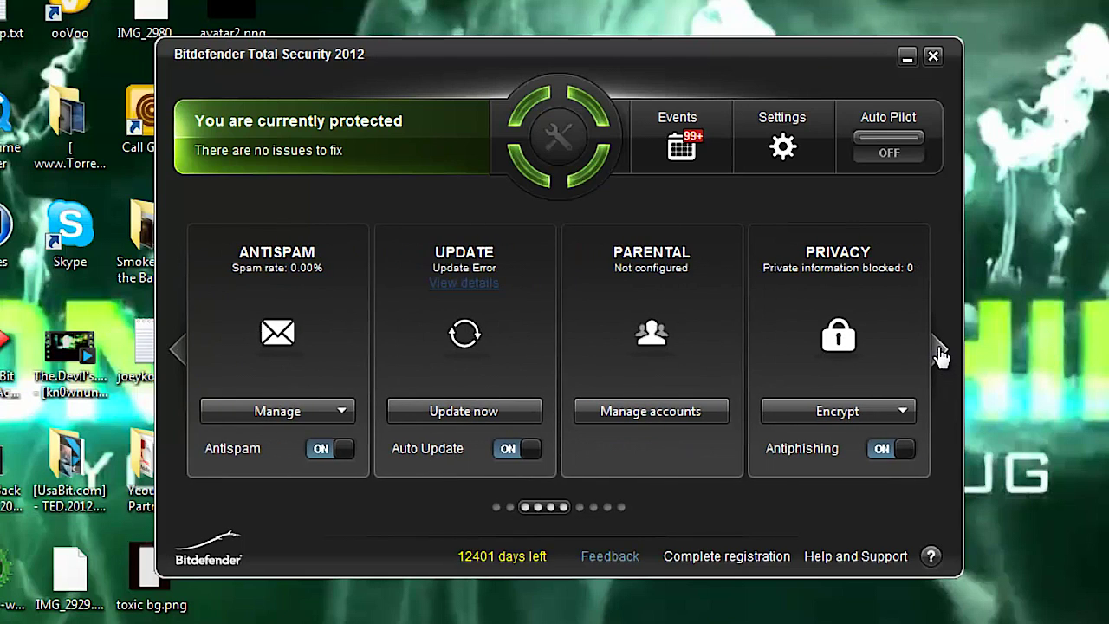
{"action": "left_click", "coordinate": [943, 355]}
{"action": "left_click", "coordinate": [942, 355]}
{"action": "left_click", "coordinate": [942, 354]}
{"action": "left_click", "coordinate": [943, 355]}
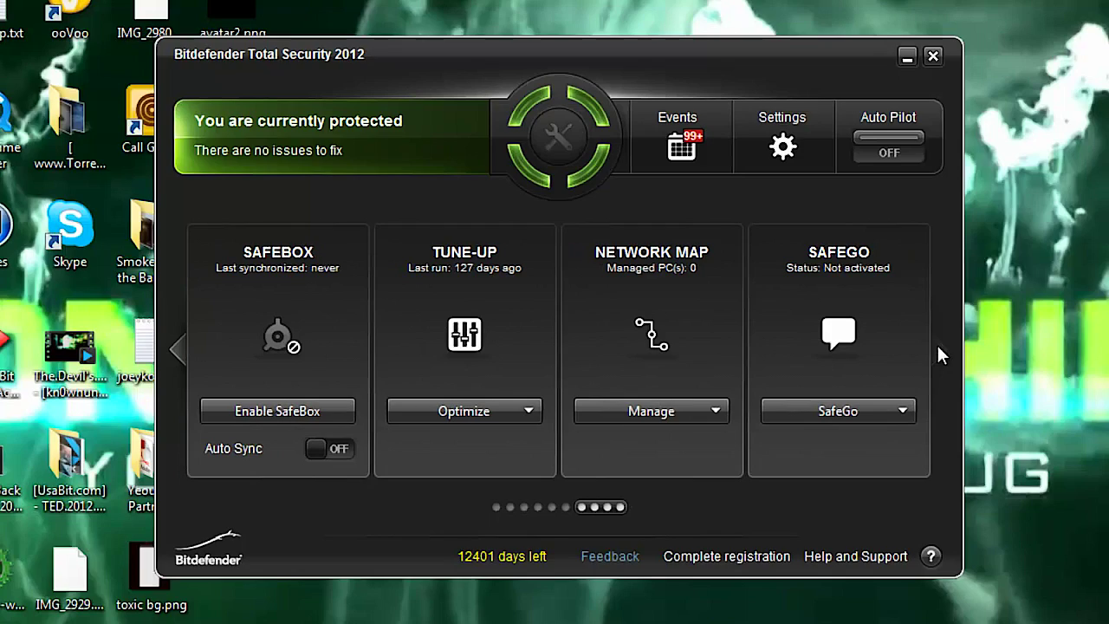
{"action": "left_click", "coordinate": [933, 62]}
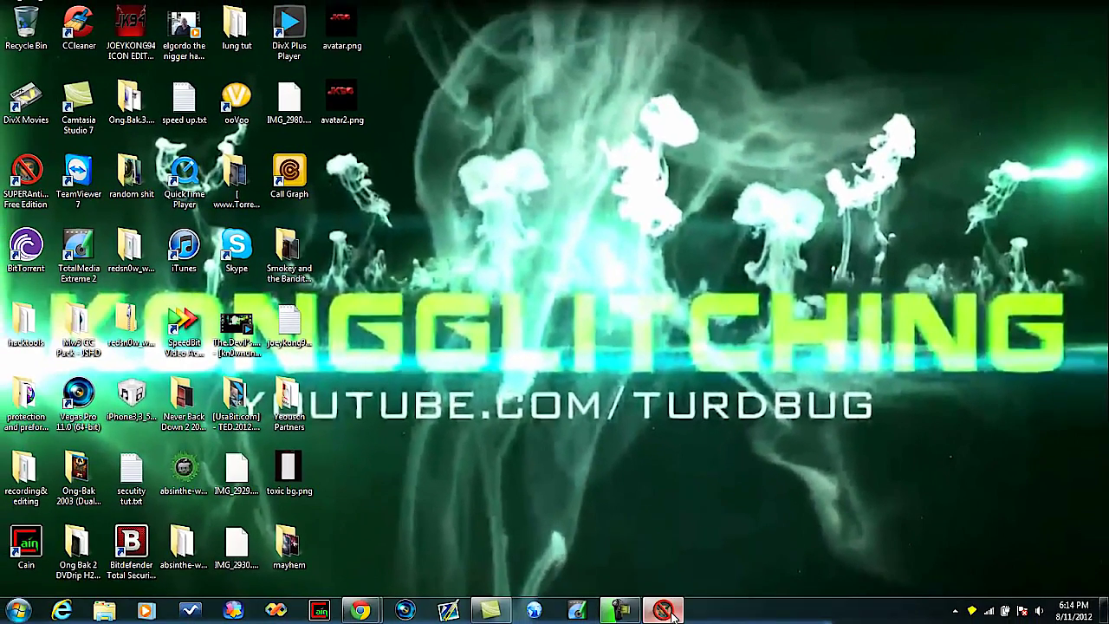
Close the minimized SUPERAntiSpyware program and bring up the screen recorder's window
{"action": "right_click", "coordinate": [664, 611]}
{"action": "left_click", "coordinate": [627, 574]}
{"action": "left_click", "coordinate": [621, 610]}
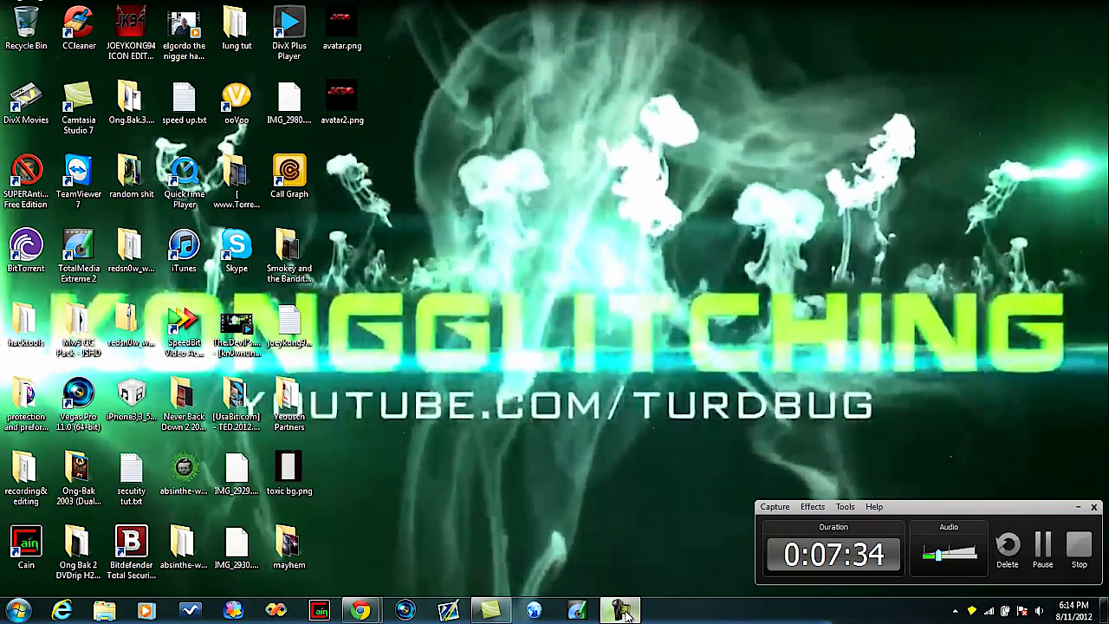